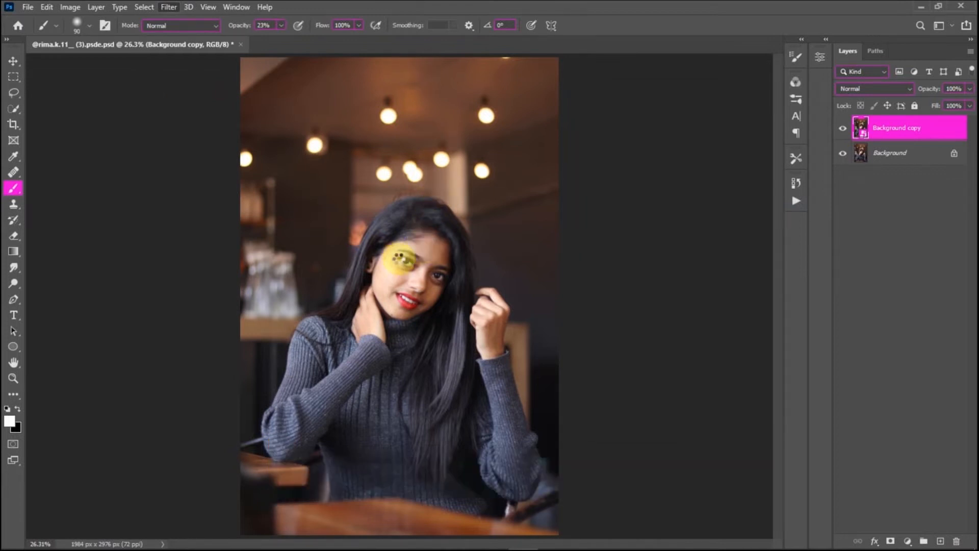
# Step: Open the Camera Raw Filter on the background copy and set Shadows to +36, Whites to -18 and Blacks to +7
pyautogui.hotkey('ctrl', 'shift', 'a')
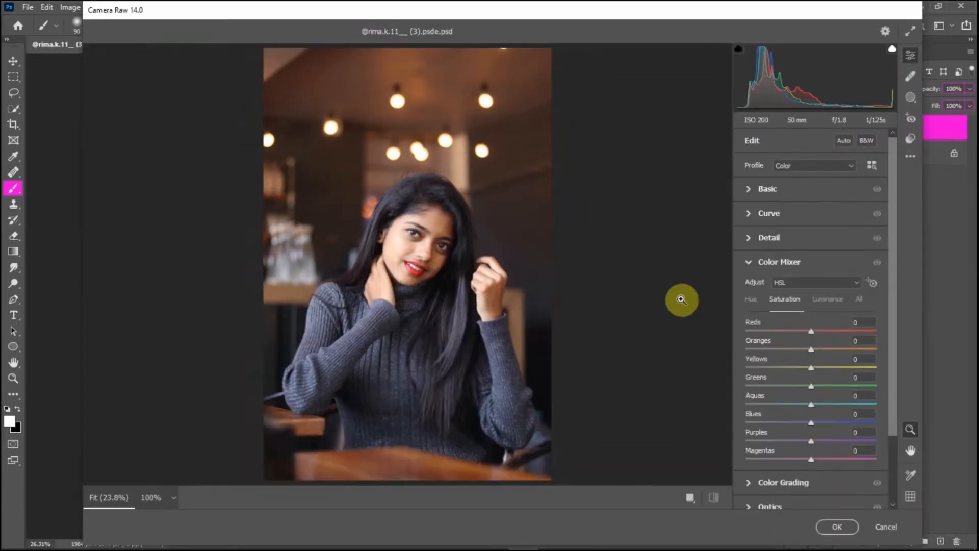
pyautogui.click(760, 189)
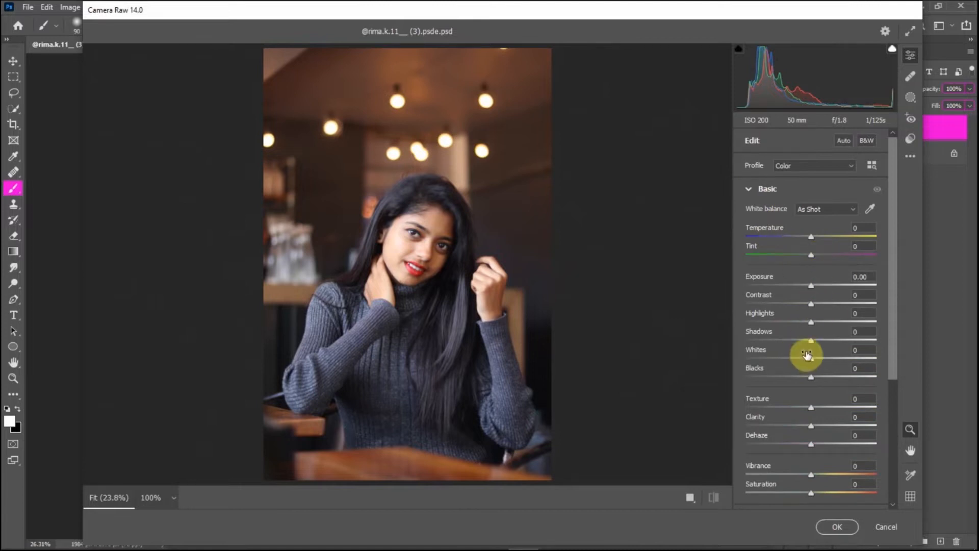
pyautogui.moveTo(812, 340); pyautogui.dragTo(836, 339)
pyautogui.moveTo(811, 378); pyautogui.dragTo(815, 376)
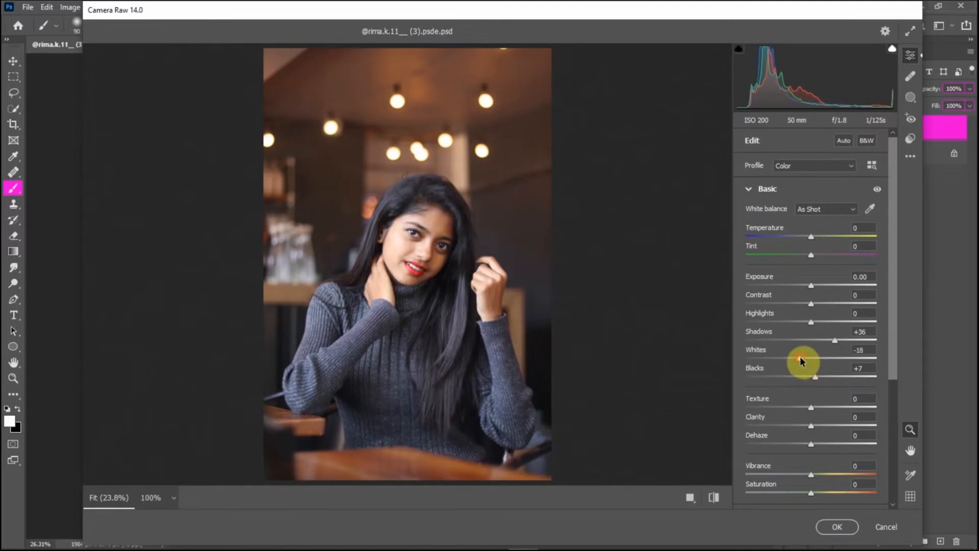
# Step: Set Highlights to -25, Contrast to +9, Exposure to +0.25 and Clarity to +9
pyautogui.moveTo(812, 322); pyautogui.dragTo(800, 327)
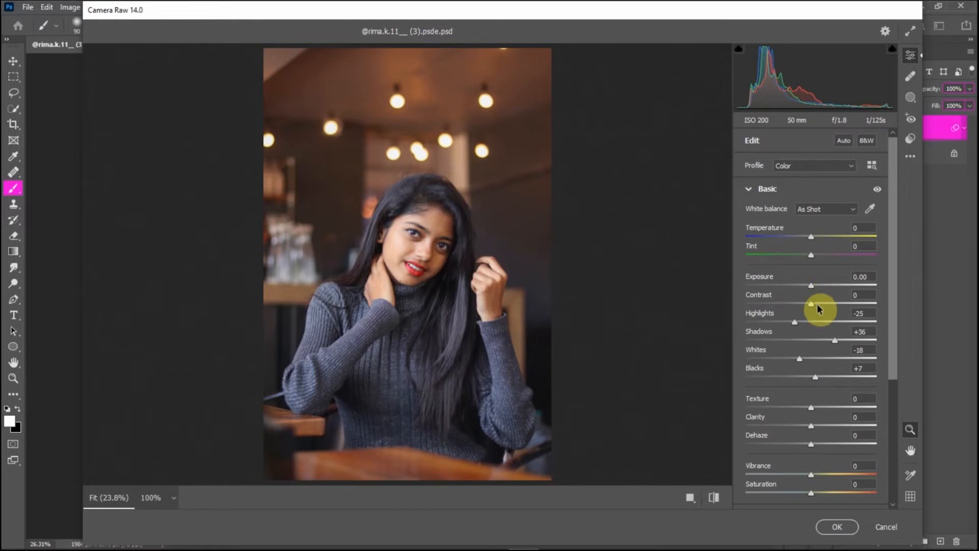
pyautogui.moveTo(811, 304); pyautogui.dragTo(815, 289)
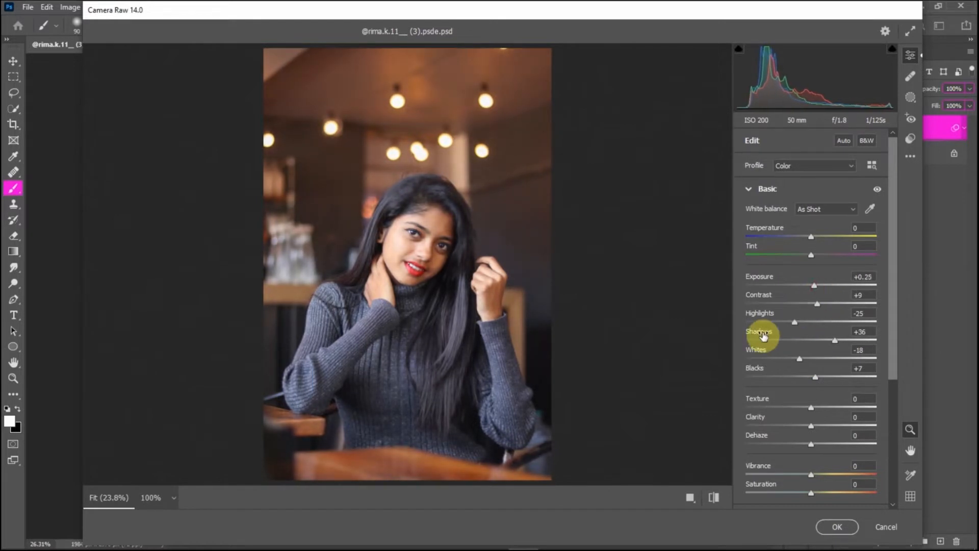
pyautogui.scroll(-3, 788, 411)
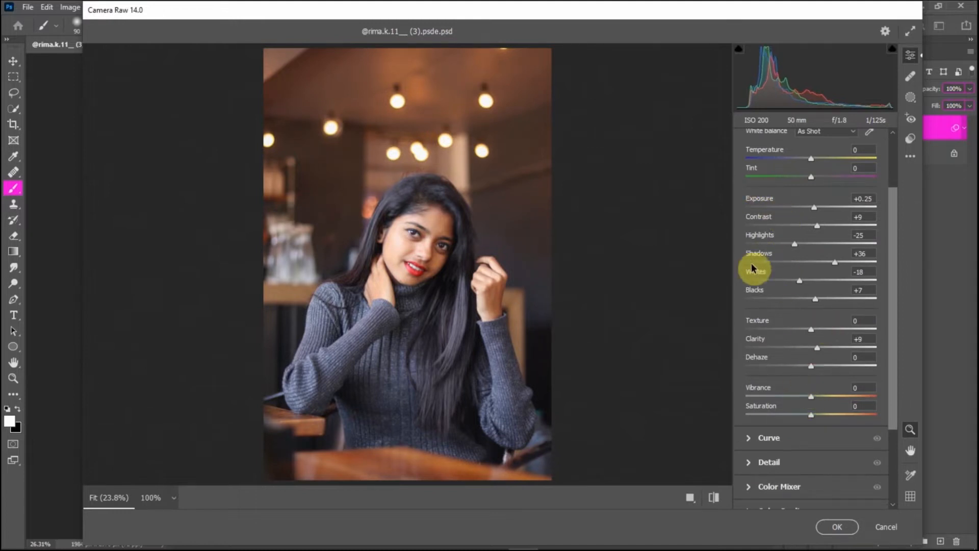
# Step: Toggle the before/after preview twice to compare the basic adjustments
pyautogui.click(714, 499)
pyautogui.click(714, 499)
pyautogui.scroll(-3, 838, 332)
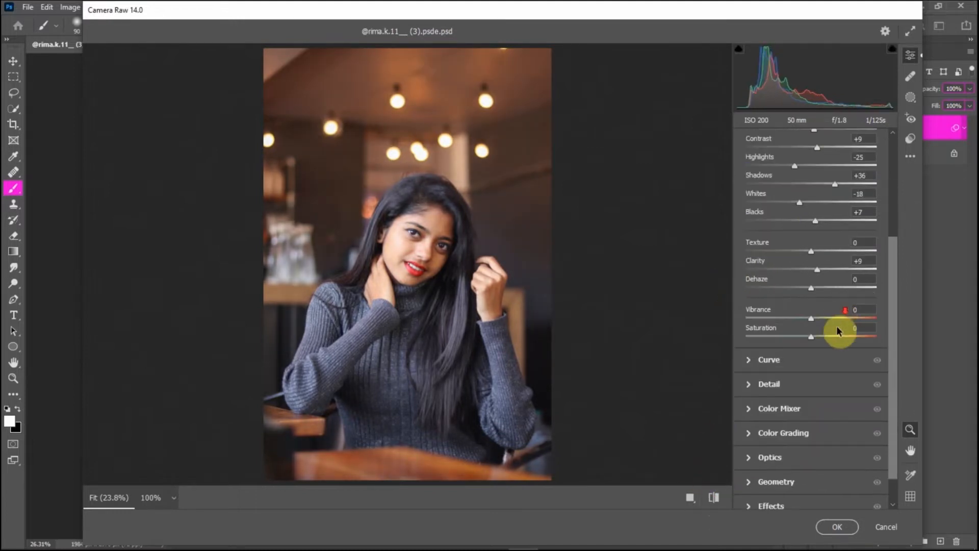
# Step: Set the white balance Temperature to -9 and Tint to +5
pyautogui.click(746, 409)
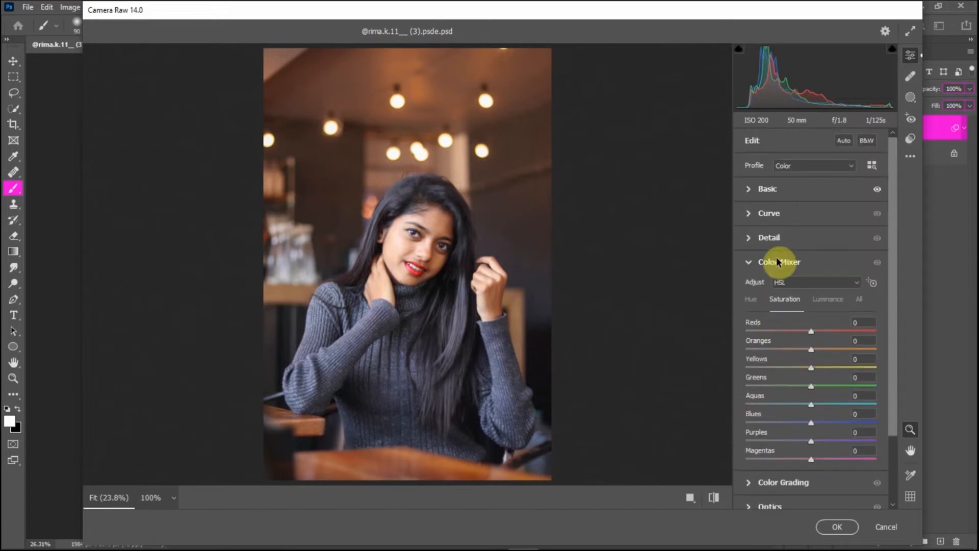
pyautogui.click(749, 194)
pyautogui.moveTo(811, 241); pyautogui.dragTo(808, 238)
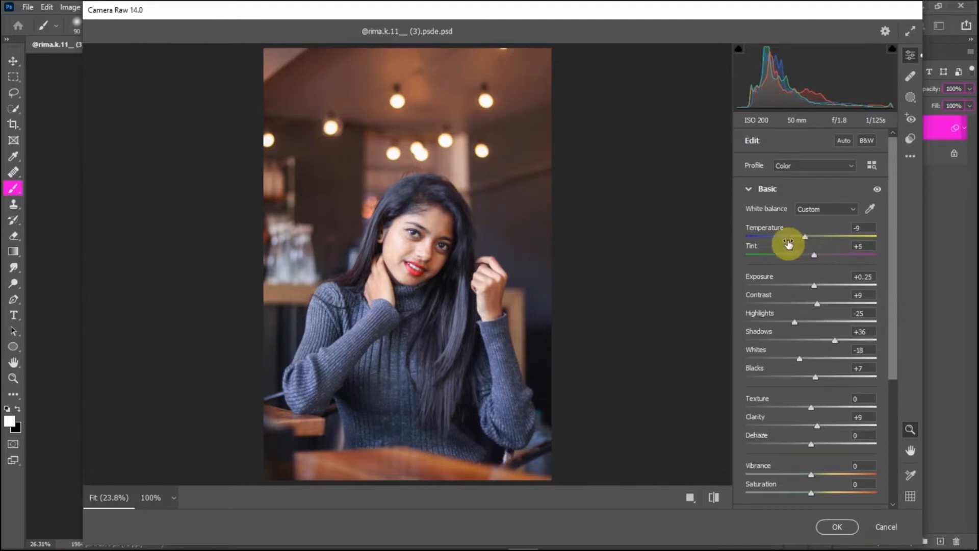
# Step: In the Color Mixer hue sliders, set Reds to -10, Oranges to -5, Blues to -7 and Purples to +16
pyautogui.scroll(-4, 795, 438)
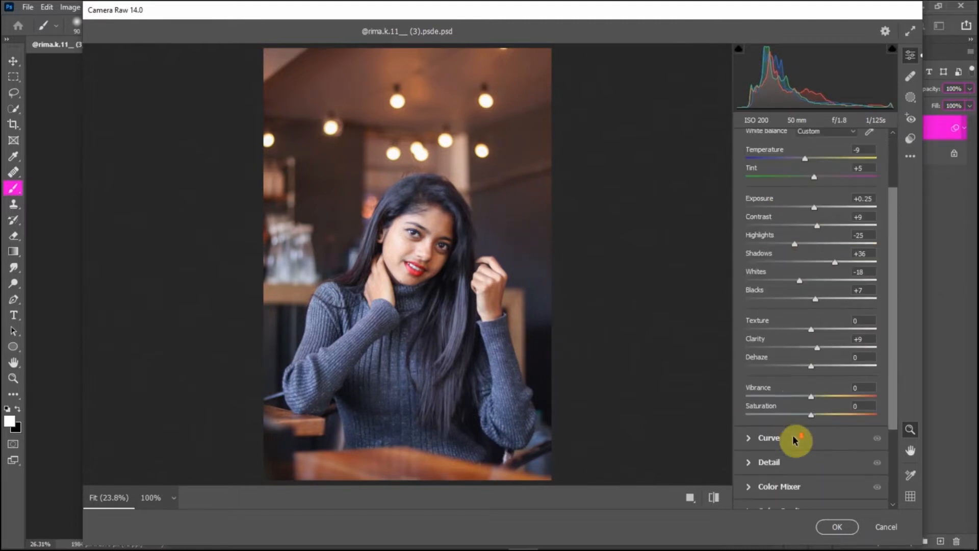
pyautogui.click(748, 374)
pyautogui.moveTo(811, 331); pyautogui.dragTo(813, 348)
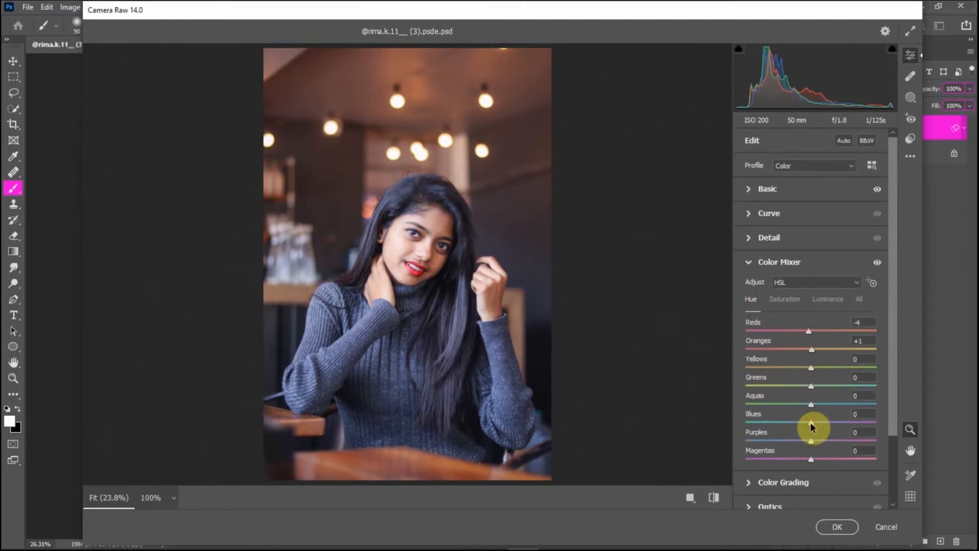
pyautogui.moveTo(811, 422); pyautogui.dragTo(806, 423)
pyautogui.moveTo(812, 351); pyautogui.dragTo(810, 335)
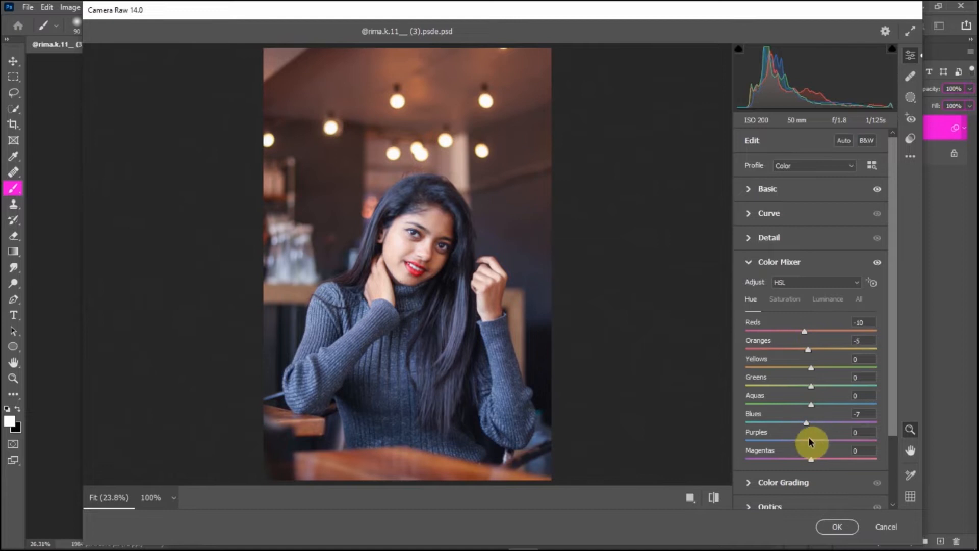
pyautogui.moveTo(811, 442); pyautogui.dragTo(824, 442)
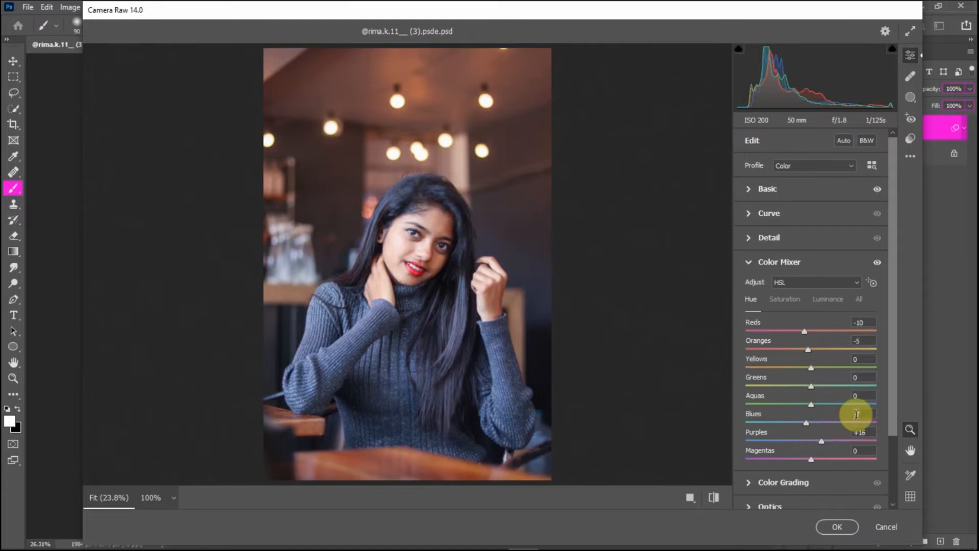
# Step: Raise Reds saturation to +9 and reset the Reds and Oranges hue sliders to 0
pyautogui.click(784, 299)
pyautogui.moveTo(812, 332); pyautogui.dragTo(816, 331)
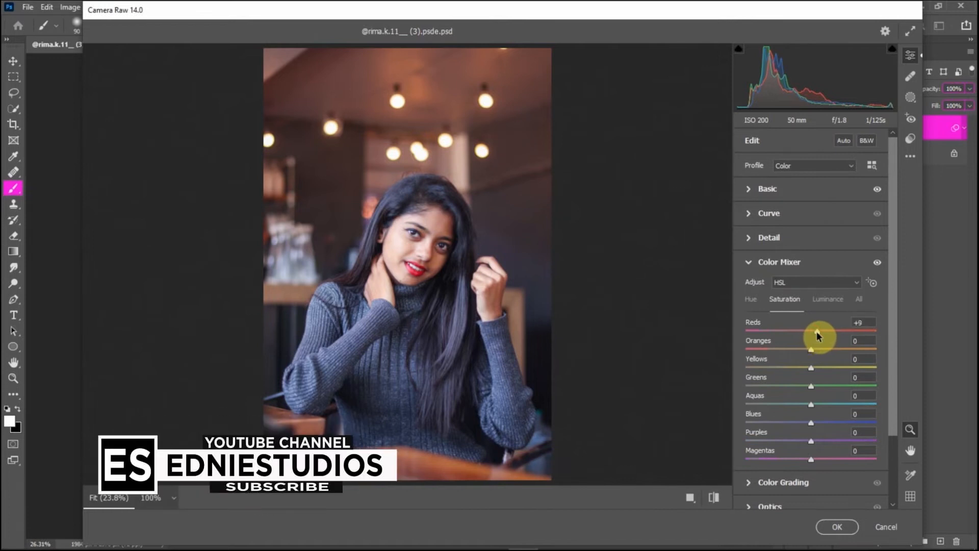
pyautogui.click(750, 299)
pyautogui.moveTo(812, 332); pyautogui.dragTo(810, 349)
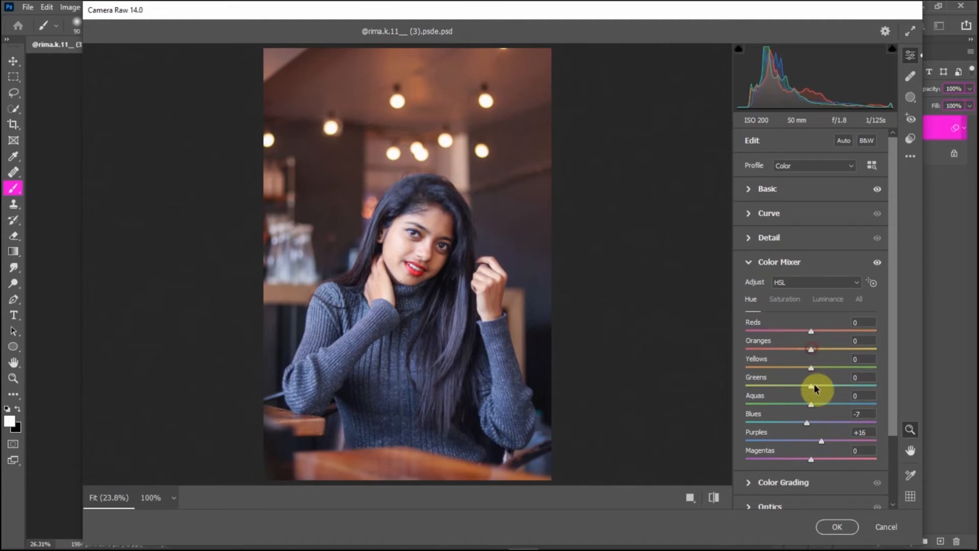
# Step: Set saturation for Oranges to +12, Aquas to +13, Blues to +42 and Purples to +9
pyautogui.click(785, 299)
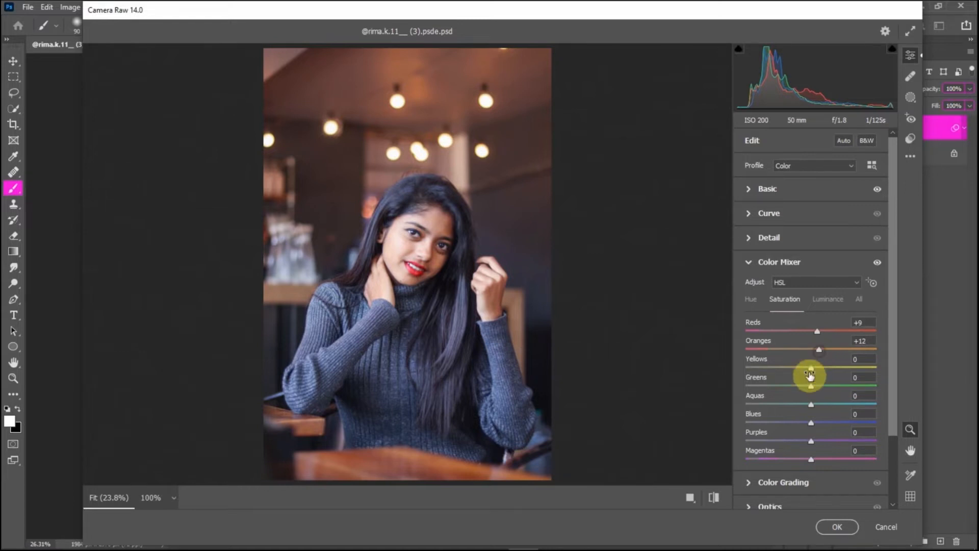
pyautogui.moveTo(811, 422); pyautogui.dragTo(814, 421)
pyautogui.moveTo(836, 423); pyautogui.dragTo(819, 405)
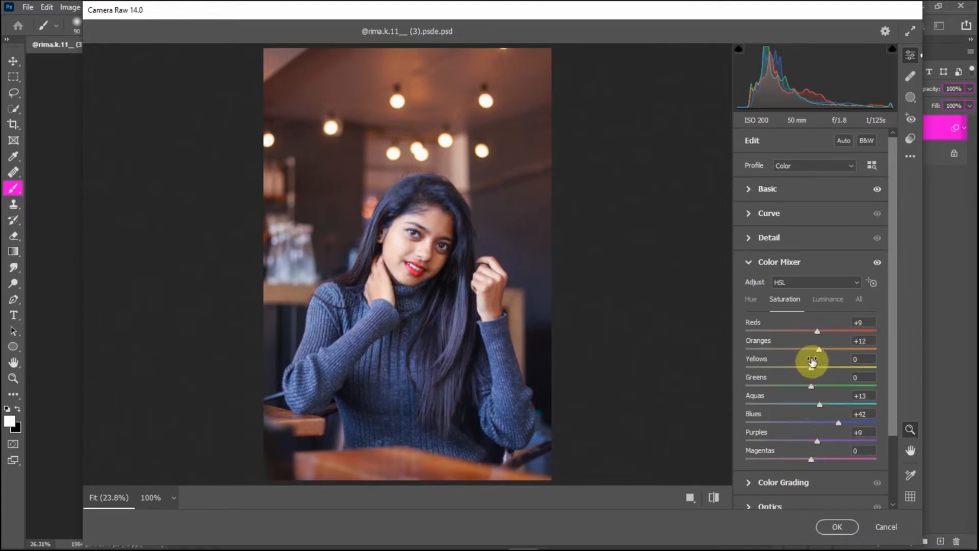
# Step: Set the Blues hue to -10 and the Purples hue to -2
pyautogui.click(714, 498)
pyautogui.click(715, 498)
pyautogui.click(752, 300)
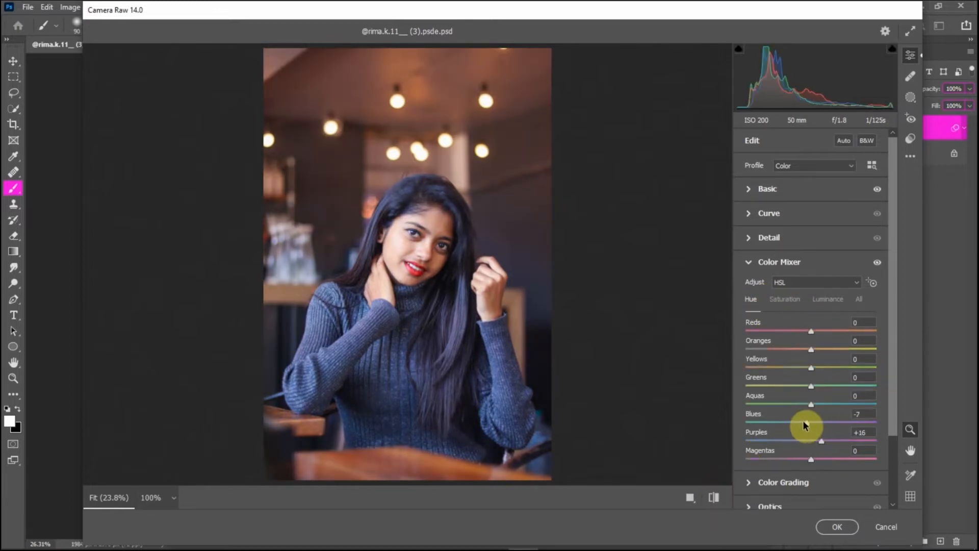
pyautogui.moveTo(808, 425); pyautogui.dragTo(809, 442)
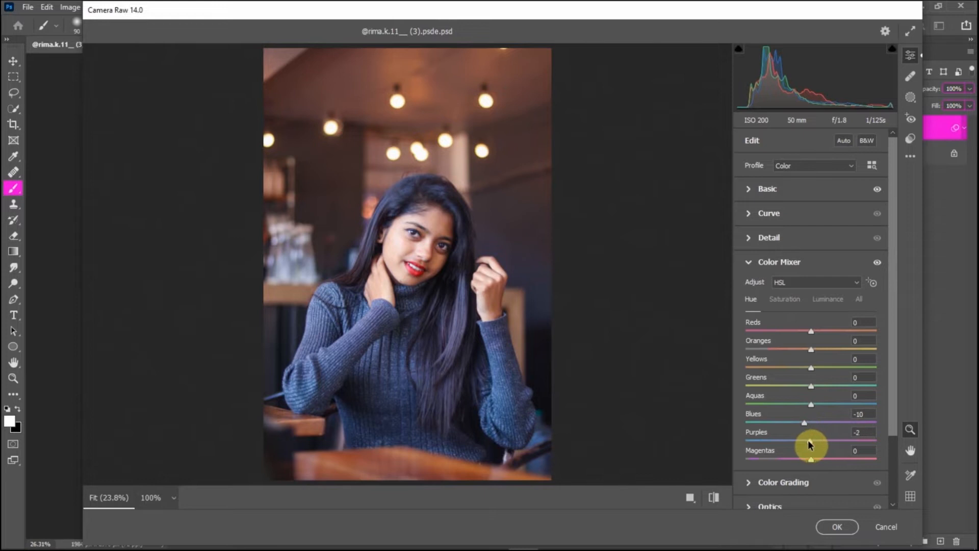
# Step: Set saturation for Purples to +1, Aquas to +26 and Blues to +72
pyautogui.click(785, 299)
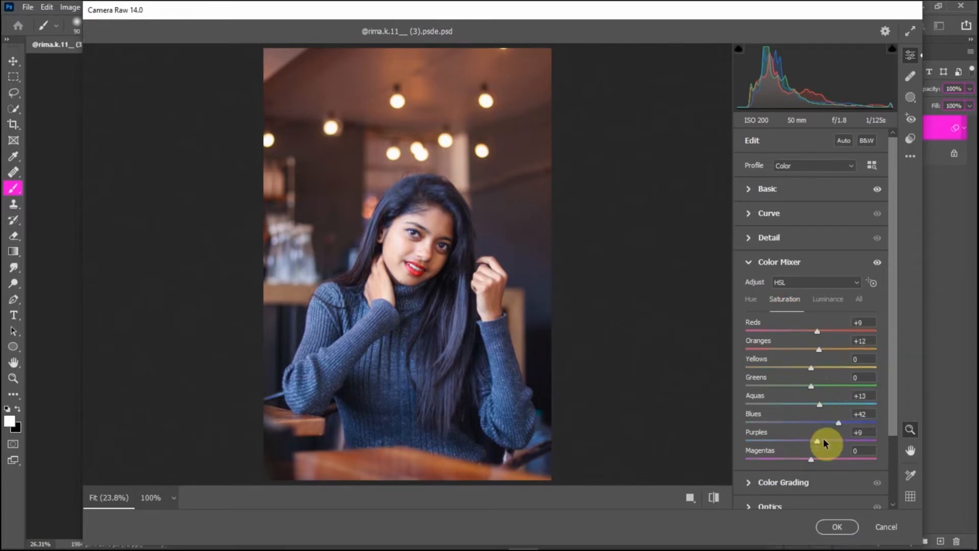
pyautogui.moveTo(823, 440); pyautogui.dragTo(811, 439)
pyautogui.click(839, 423)
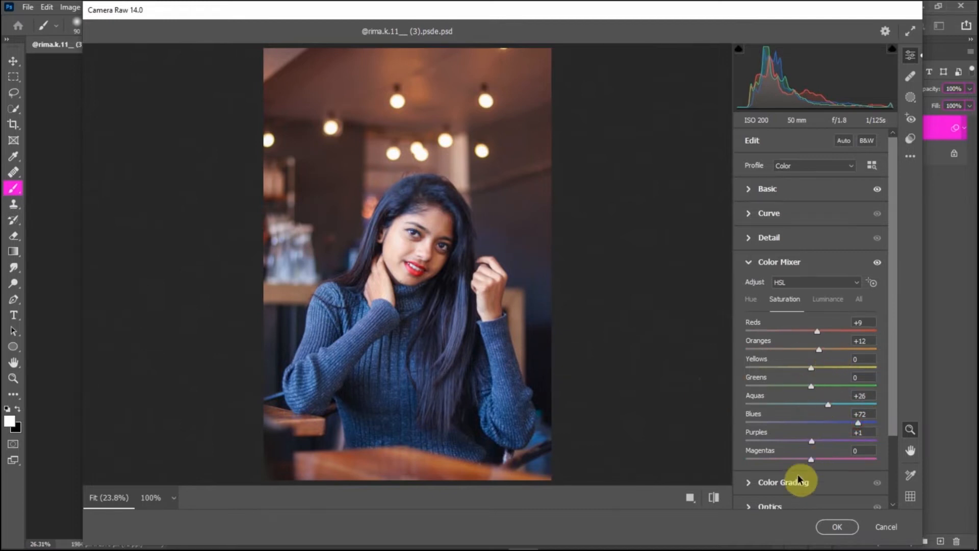
# Step: Set luminance for Reds to +12, Oranges to +17, Aquas to +11 and Blues to +13
pyautogui.scroll(-2, 796, 443)
pyautogui.scroll(2, 750, 348)
pyautogui.click(827, 298)
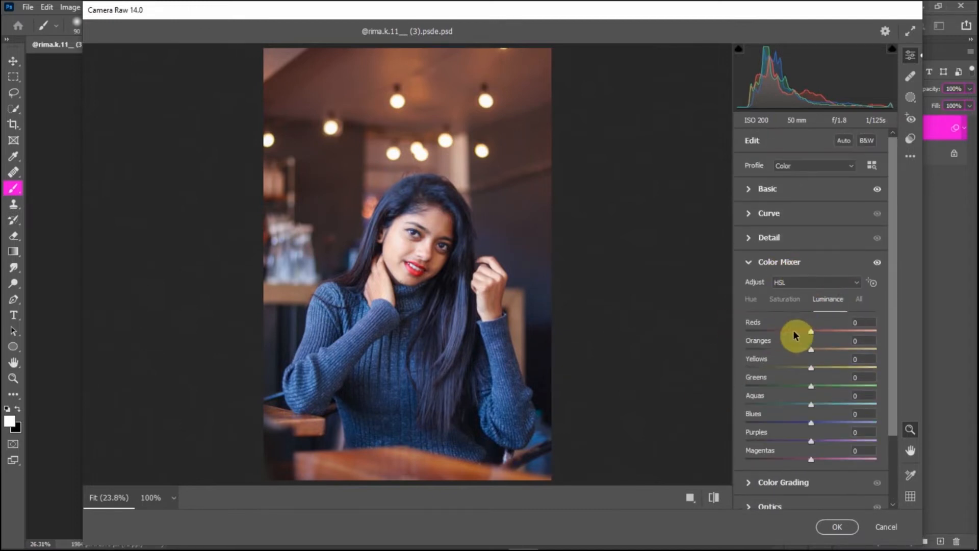
pyautogui.moveTo(811, 350)
pyautogui.mouseDown()
pyautogui.moveTo(822, 351)
pyautogui.moveTo(817, 331)
pyautogui.mouseUp()
pyautogui.moveTo(811, 422)
pyautogui.mouseDown()
pyautogui.moveTo(818, 424)
pyautogui.moveTo(819, 406)
pyautogui.mouseUp()
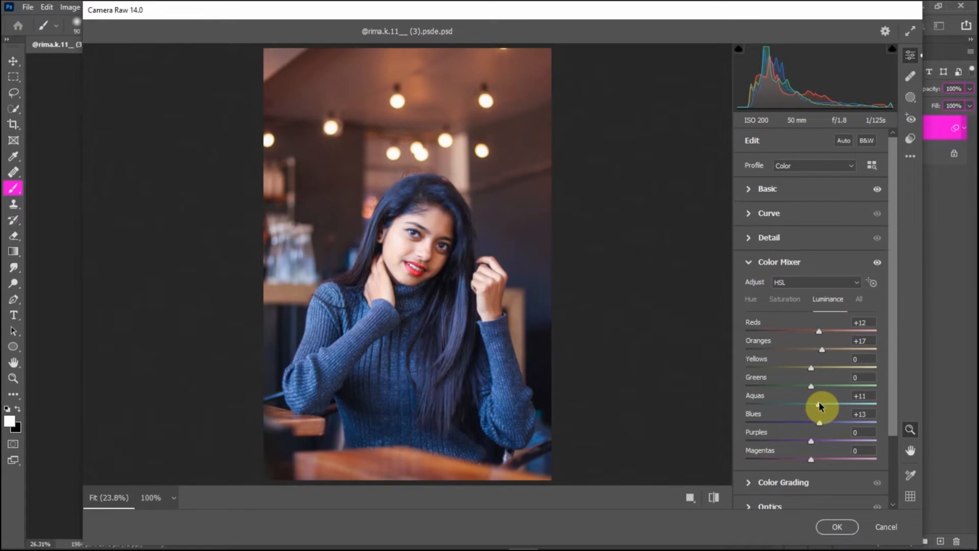
# Step: Raise Blues saturation to +75 and compare the before/after preview
pyautogui.click(784, 301)
pyautogui.moveTo(819, 422); pyautogui.dragTo(859, 422)
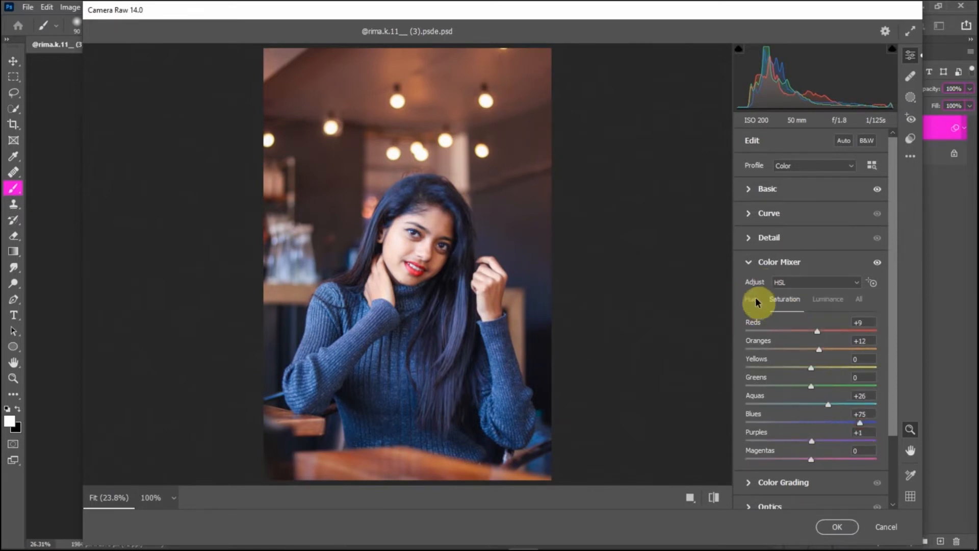
pyautogui.click(713, 497)
pyautogui.click(713, 497)
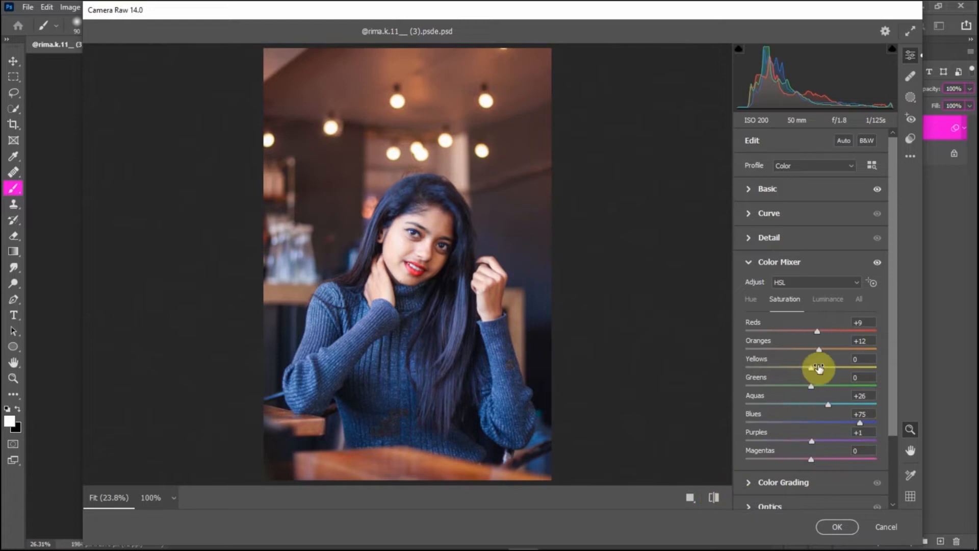
# Step: Set Vibrance in the Basic panel to +16
pyautogui.click(829, 300)
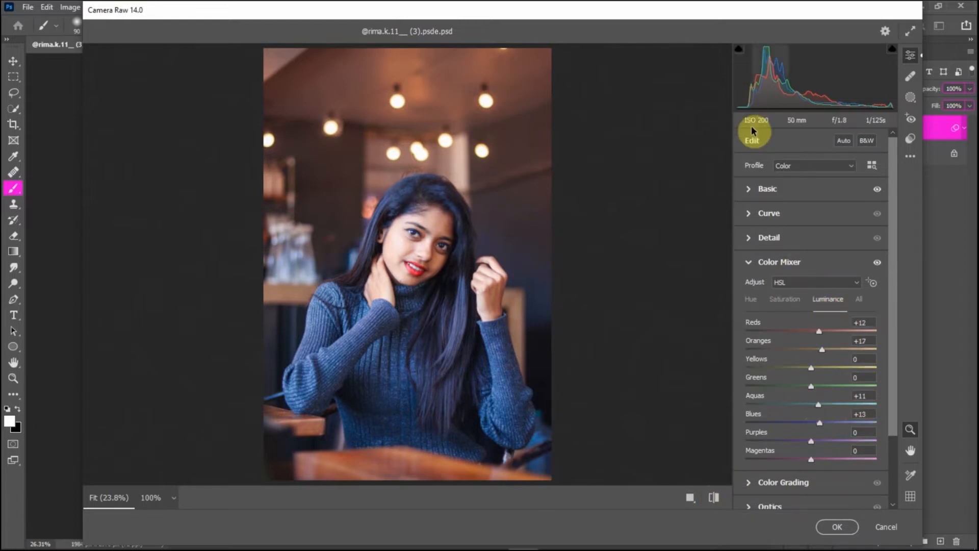
pyautogui.scroll(-3, 841, 477)
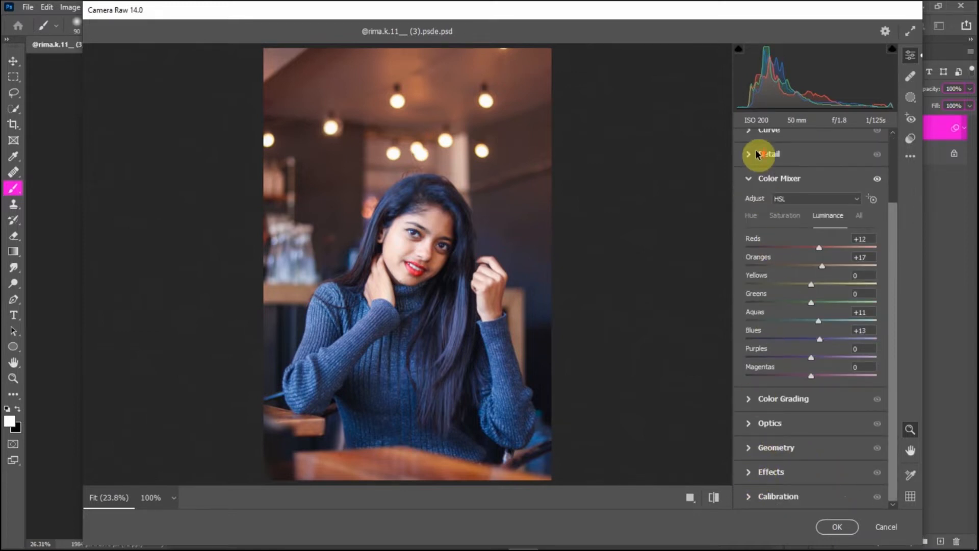
pyautogui.scroll(3, 758, 155)
pyautogui.click(748, 188)
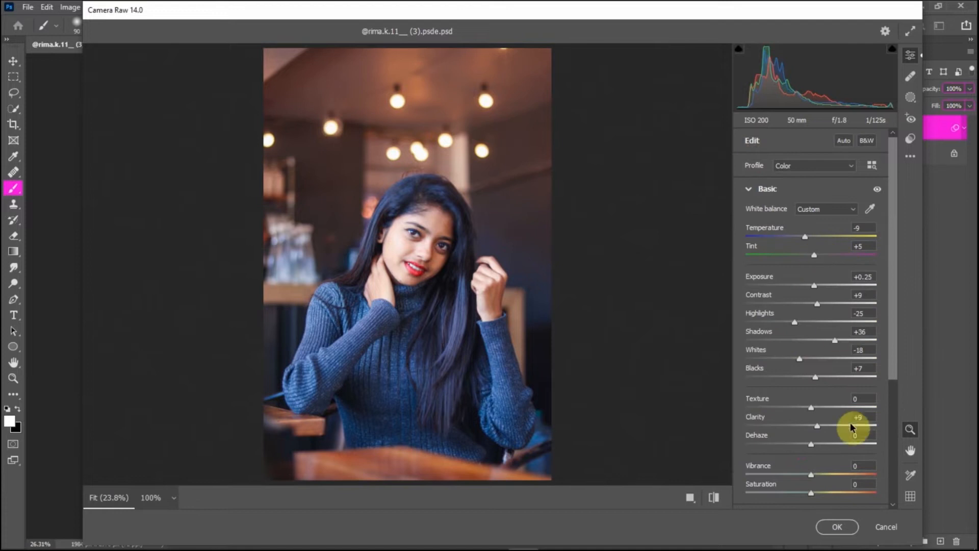
pyautogui.moveTo(810, 475); pyautogui.dragTo(821, 475)
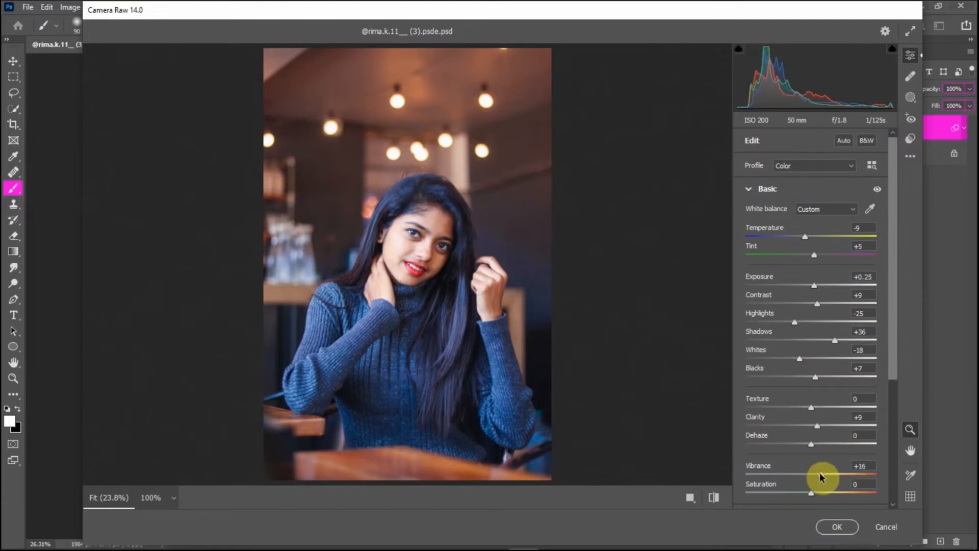
# Step: Apply the Camera Raw Filter and toggle the layer's visibility to compare the result
pyautogui.click(834, 526)
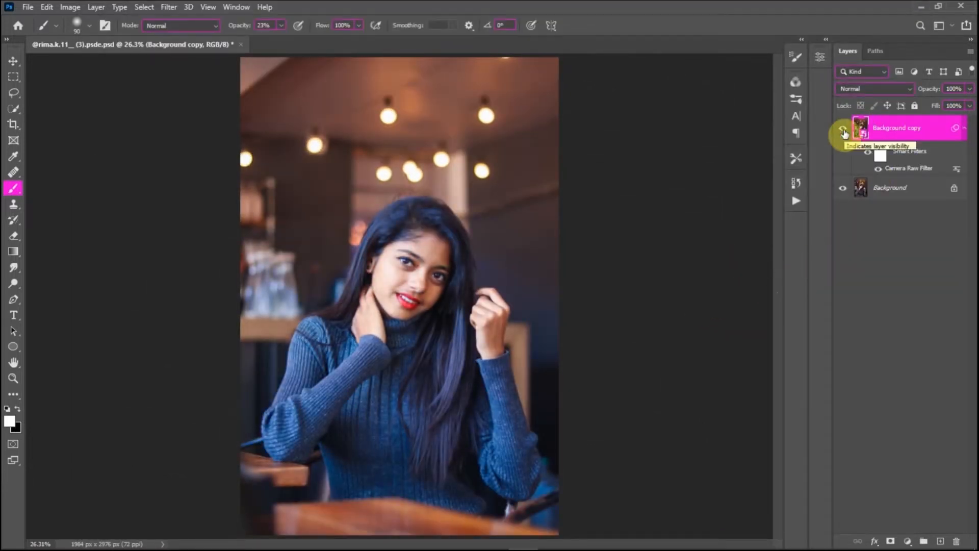
pyautogui.click(843, 131)
pyautogui.click(843, 131)
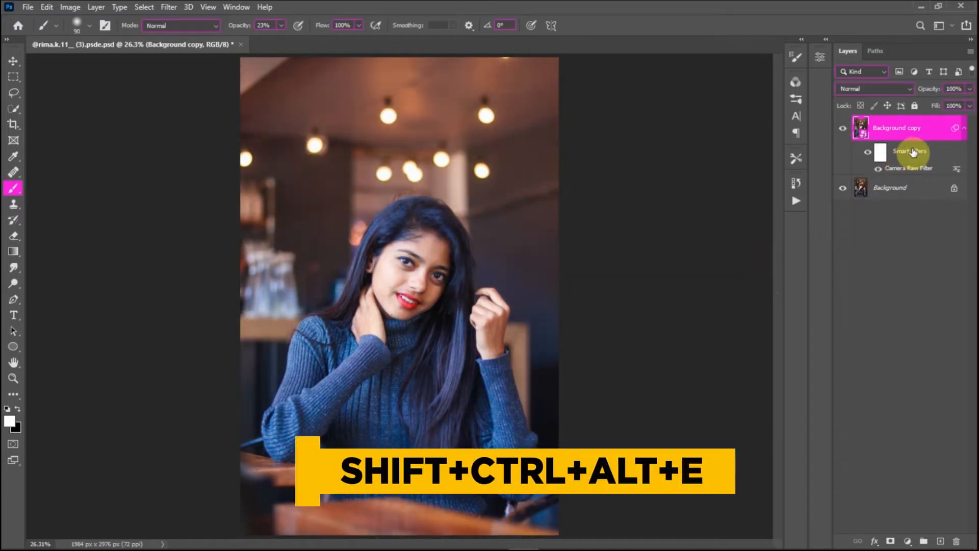
# Step: Stamp all visible layers into a new layer and convert it to a smart object
pyautogui.hotkey('ctrl', 'shift', 'alt', 'e')
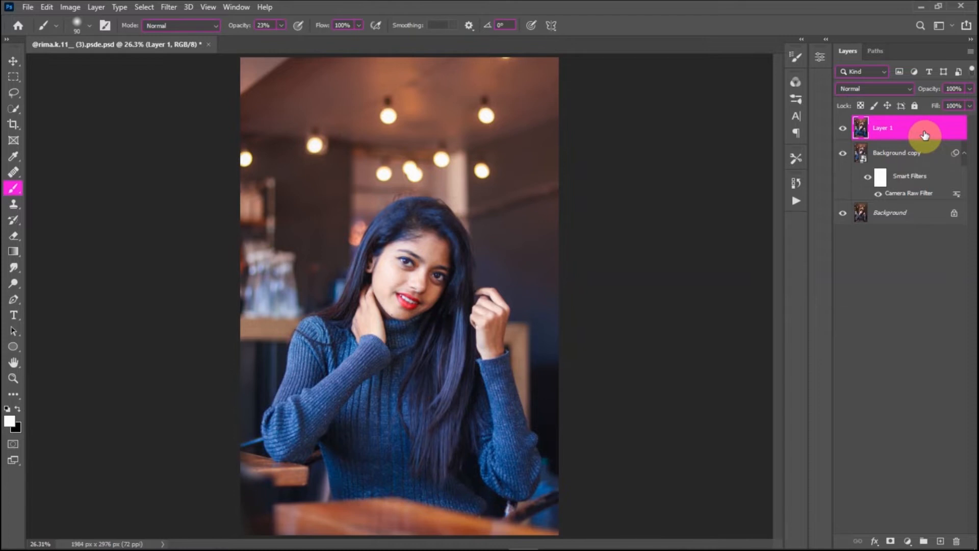
pyautogui.rightClick(924, 134)
pyautogui.click(848, 212)
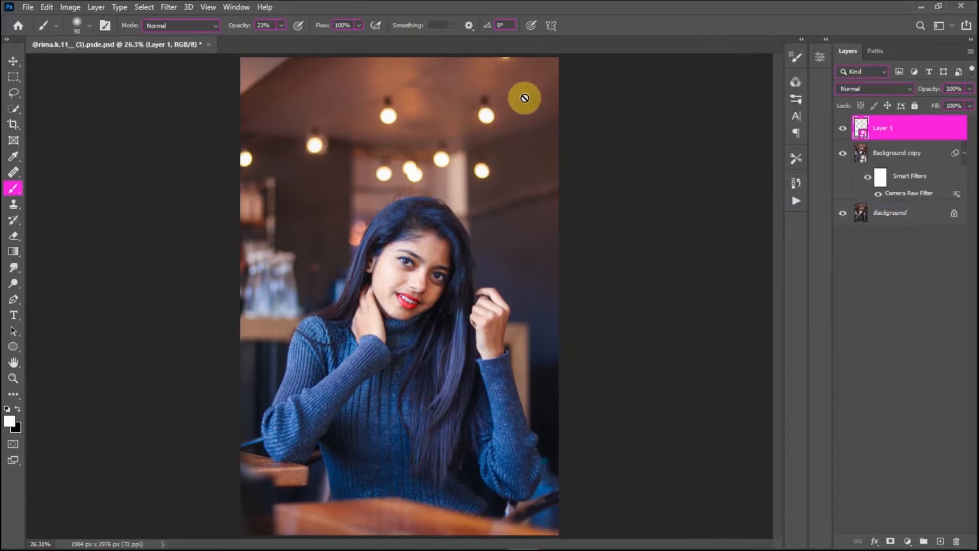
# Step: Open the Camera Raw Filter on the new stamped layer
pyautogui.click(169, 7)
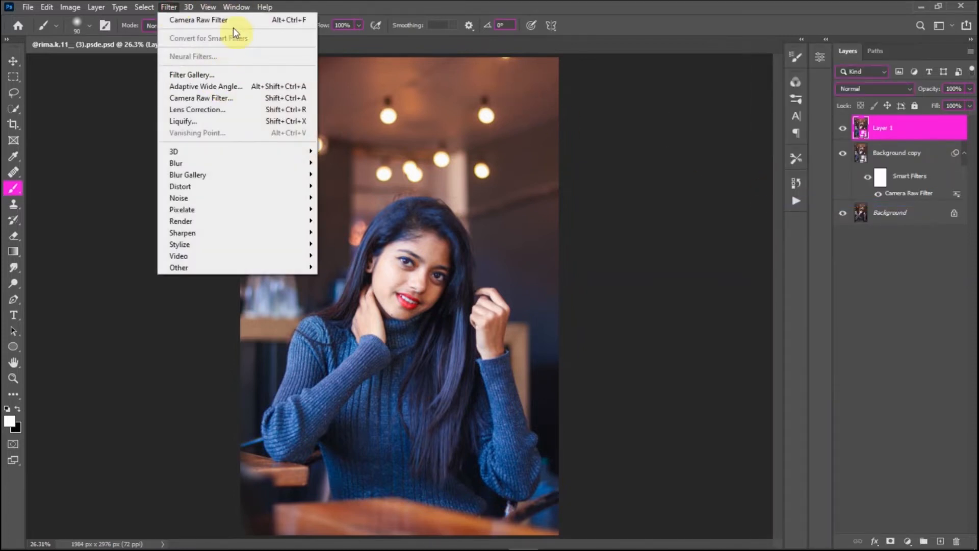
pyautogui.click(226, 98)
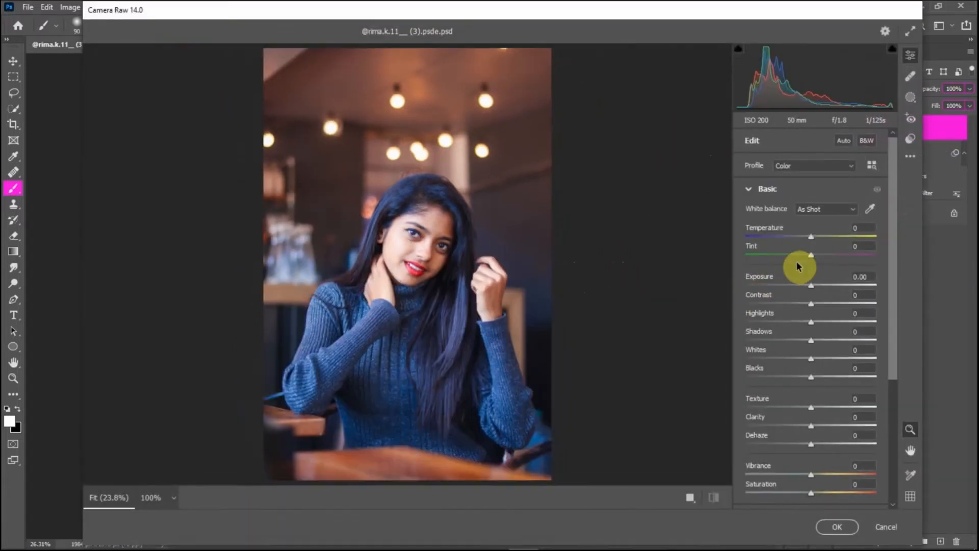
# Step: Set white balance Temperature to -7 and Tint to +4, and toggle the before/after view to compare
pyautogui.moveTo(811, 237); pyautogui.dragTo(806, 237)
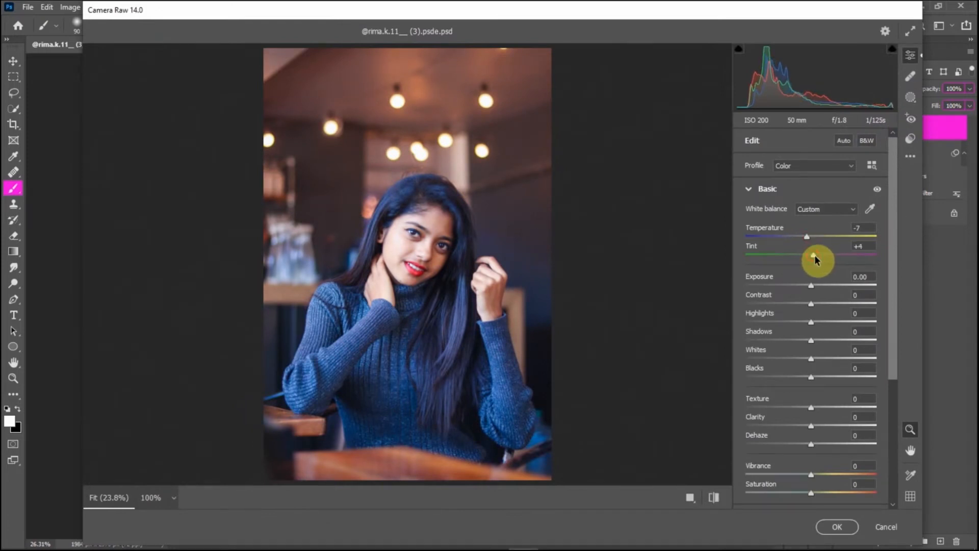
pyautogui.click(713, 497)
pyautogui.click(713, 498)
pyautogui.click(713, 497)
pyautogui.click(713, 498)
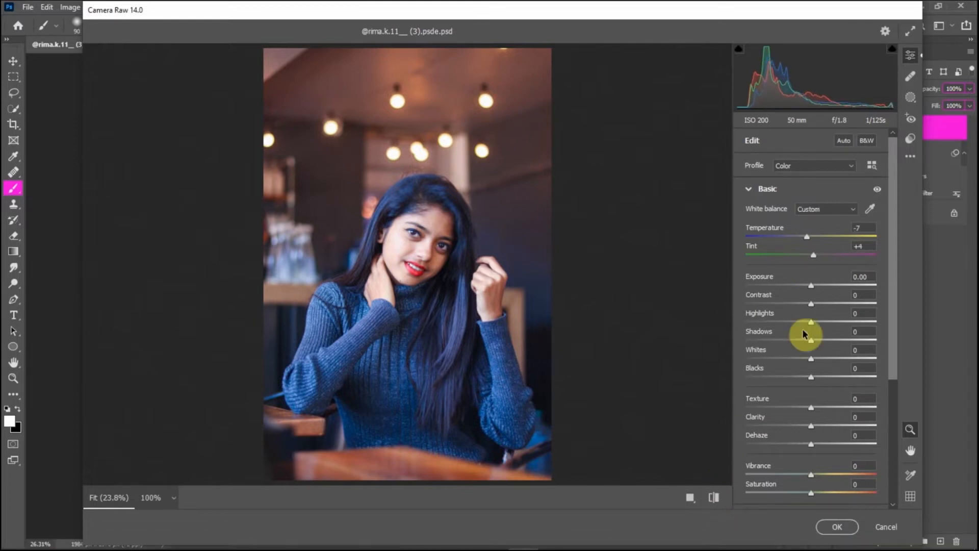
# Step: Adjust the Basic tones: Exposure +0.05, Contrast +4, Highlights -15, Shadows +10, Whites -18, Blacks +7, Clarity +5
pyautogui.moveTo(808, 286); pyautogui.dragTo(812, 286)
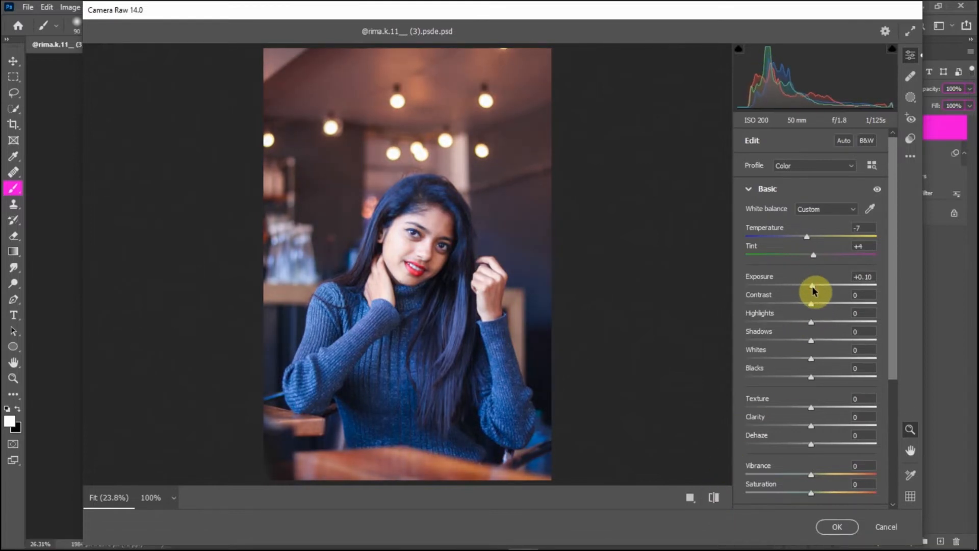
pyautogui.doubleClick(813, 287)
pyautogui.moveTo(812, 287); pyautogui.dragTo(813, 287)
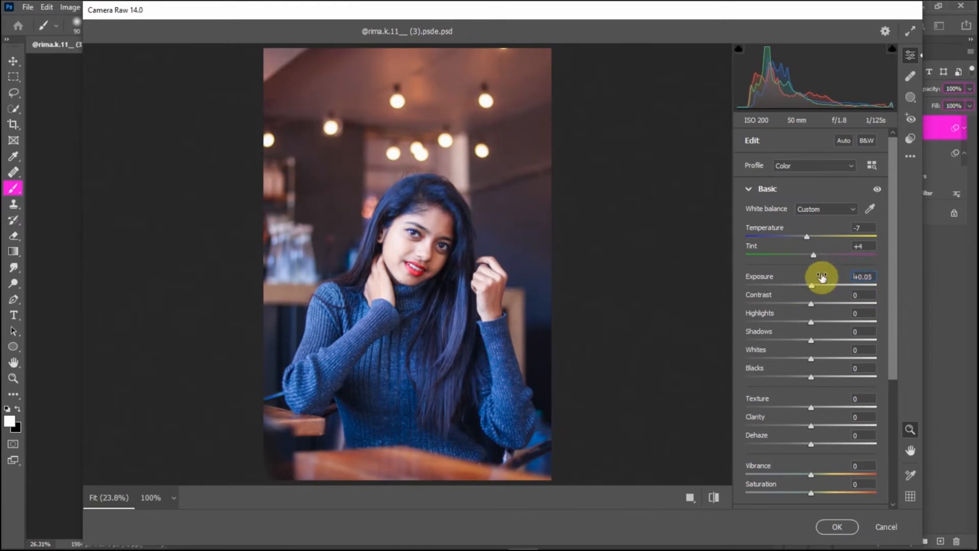
pyautogui.moveTo(814, 305); pyautogui.dragTo(800, 323)
pyautogui.moveTo(811, 359)
pyautogui.mouseDown()
pyautogui.moveTo(799, 358)
pyautogui.moveTo(815, 377)
pyautogui.mouseUp()
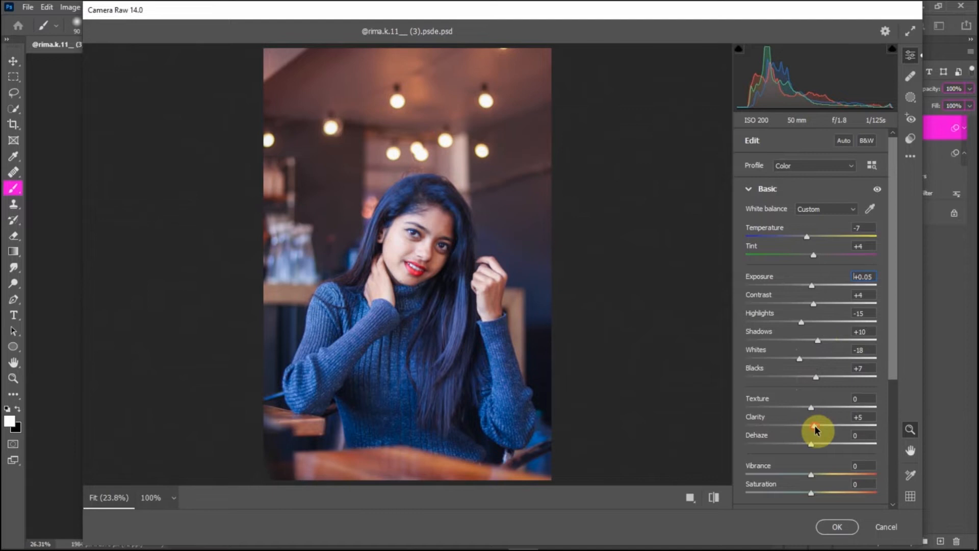
# Step: In the Color Mixer's HSL Saturation, set Reds to +7 and Aquas to -9
pyautogui.scroll(-8, 813, 425)
pyautogui.click(750, 378)
pyautogui.click(751, 299)
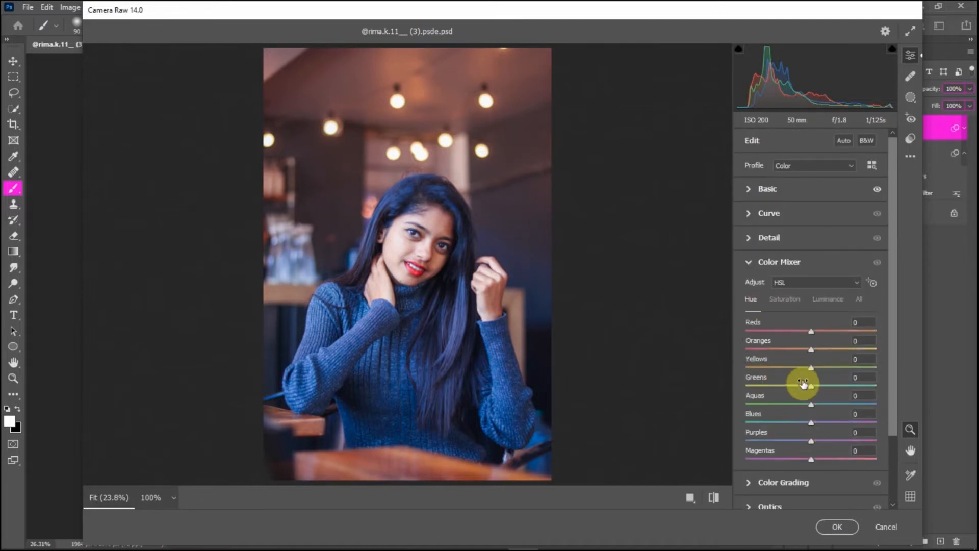
pyautogui.click(785, 300)
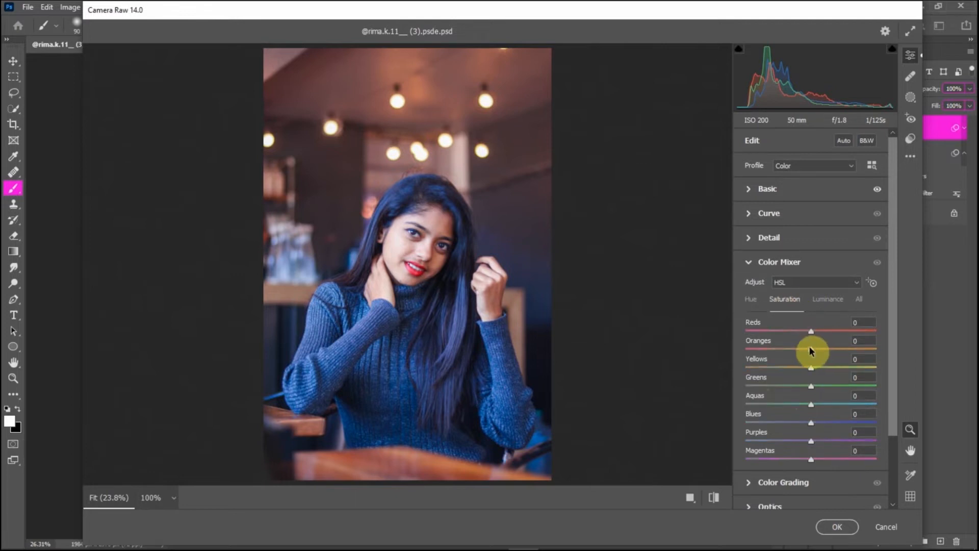
pyautogui.moveTo(813, 333); pyautogui.dragTo(815, 331)
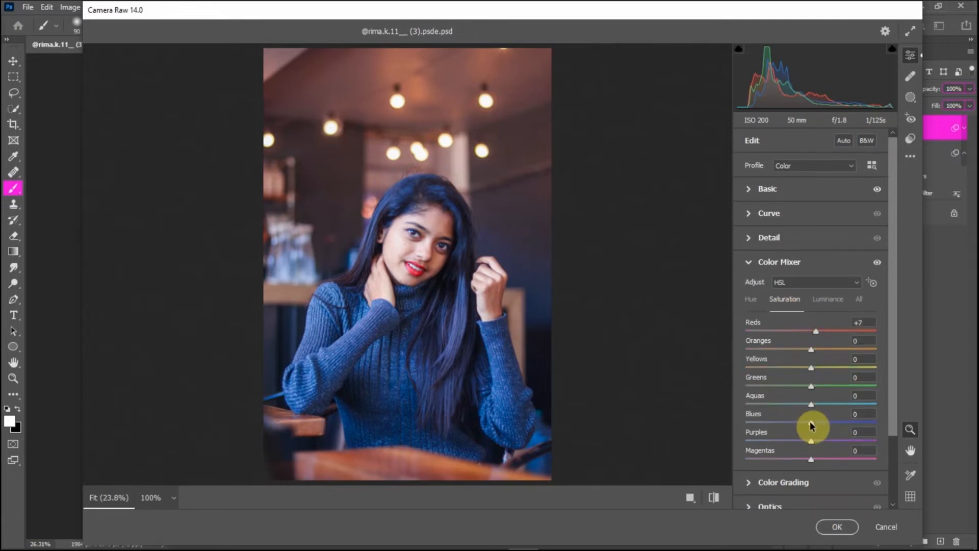
pyautogui.moveTo(811, 404); pyautogui.dragTo(805, 404)
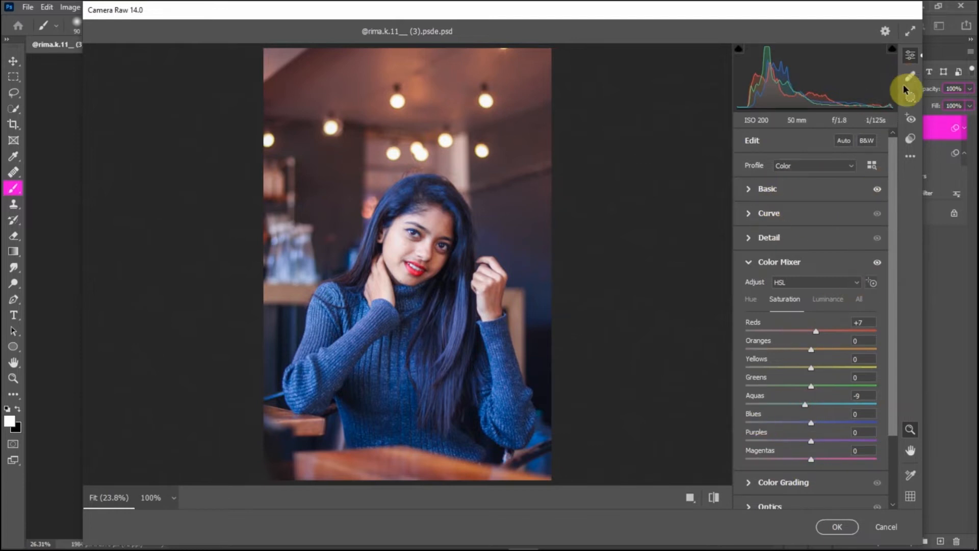
# Step: Add a radial gradient mask over the background left of the subject with Exposure +0.35 and Shadows +8
pyautogui.click(910, 97)
pyautogui.click(765, 256)
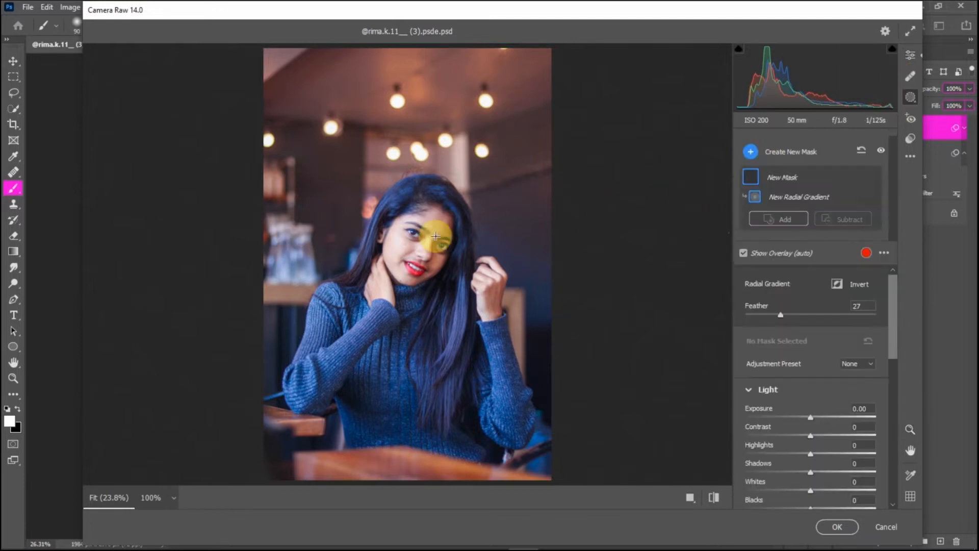
pyautogui.moveTo(268, 241); pyautogui.dragTo(314, 260)
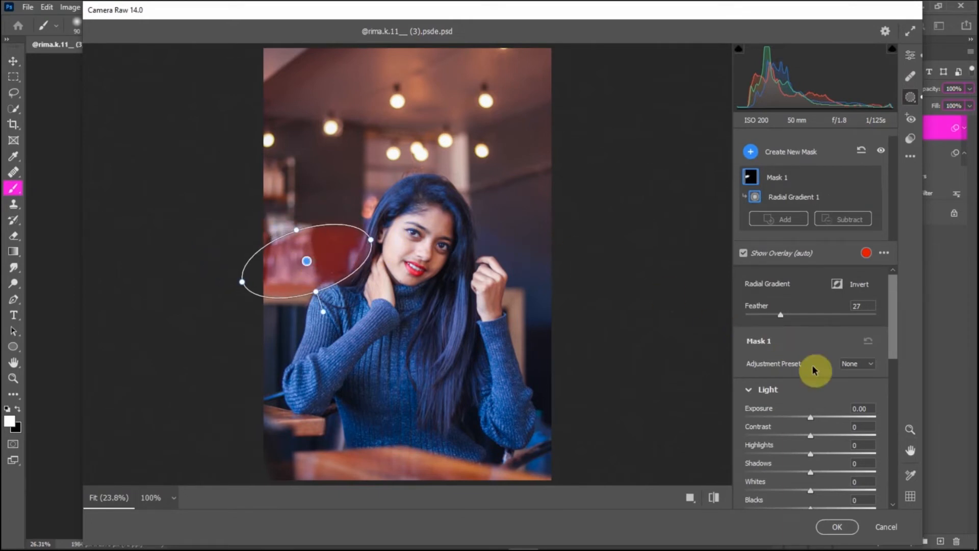
pyautogui.moveTo(813, 419); pyautogui.dragTo(817, 421)
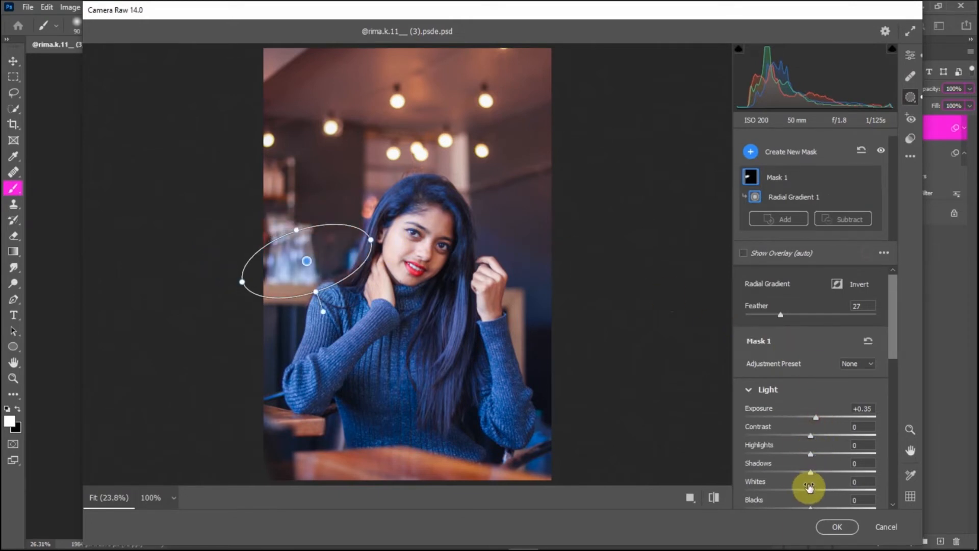
pyautogui.moveTo(810, 471); pyautogui.dragTo(816, 473)
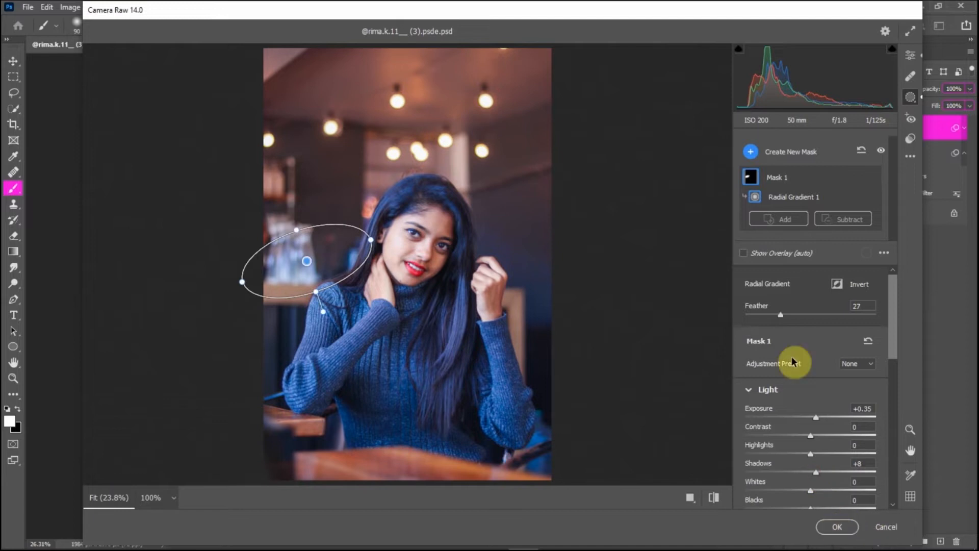
pyautogui.click(909, 56)
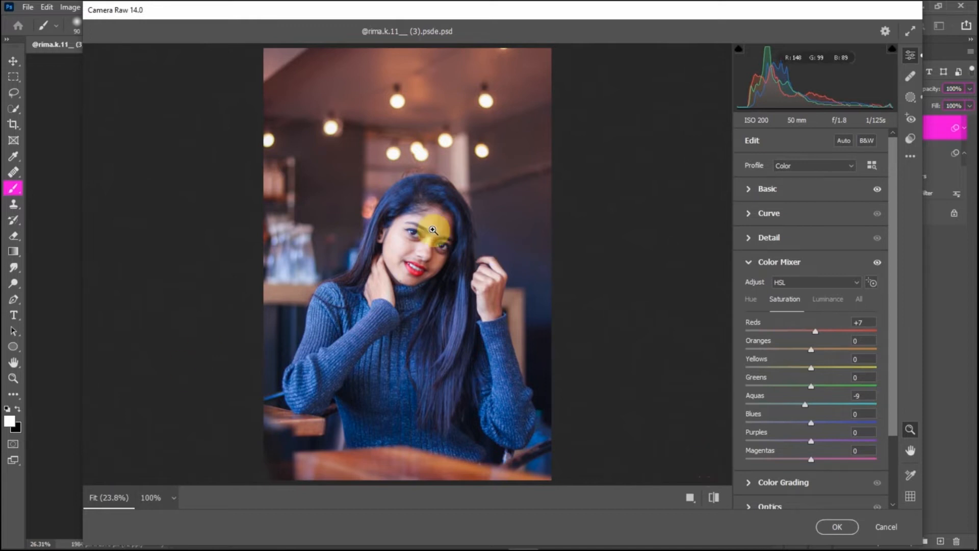
# Step: Add a linear gradient mask from the upper-left corner towards the face with Exposure +0.40 and Shadows +14
pyautogui.click(910, 96)
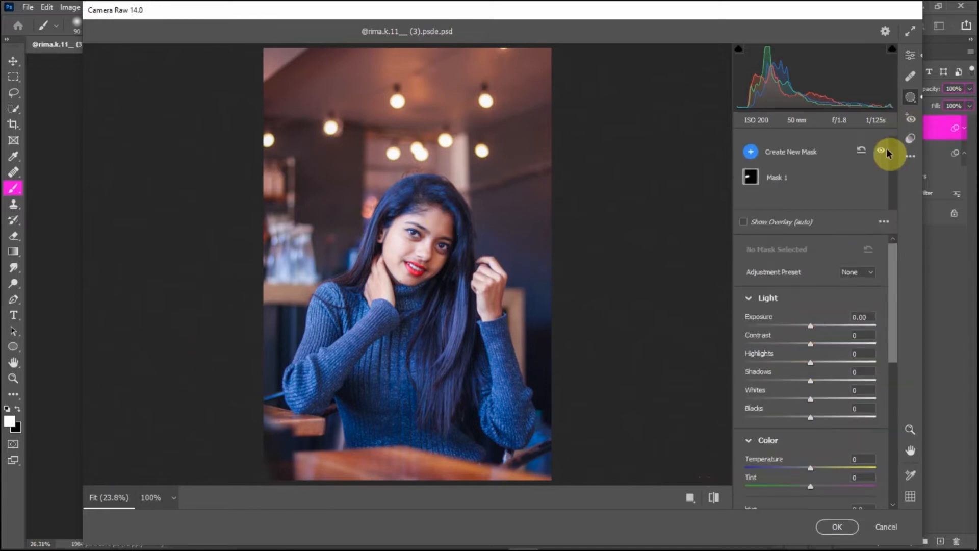
pyautogui.click(883, 223)
pyautogui.click(826, 197)
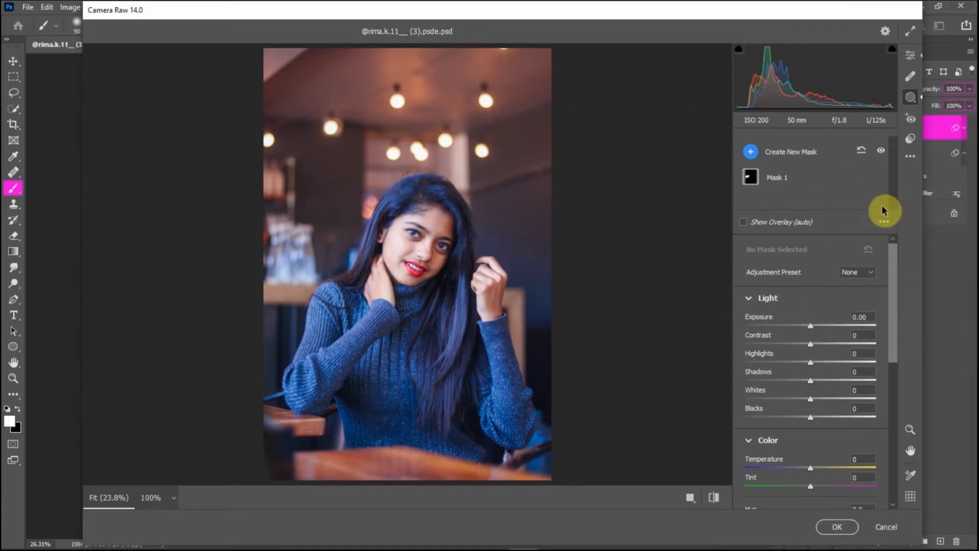
pyautogui.scroll(-5, 875, 383)
pyautogui.scroll(5, 876, 408)
pyautogui.click(883, 223)
pyautogui.click(826, 196)
pyautogui.click(750, 151)
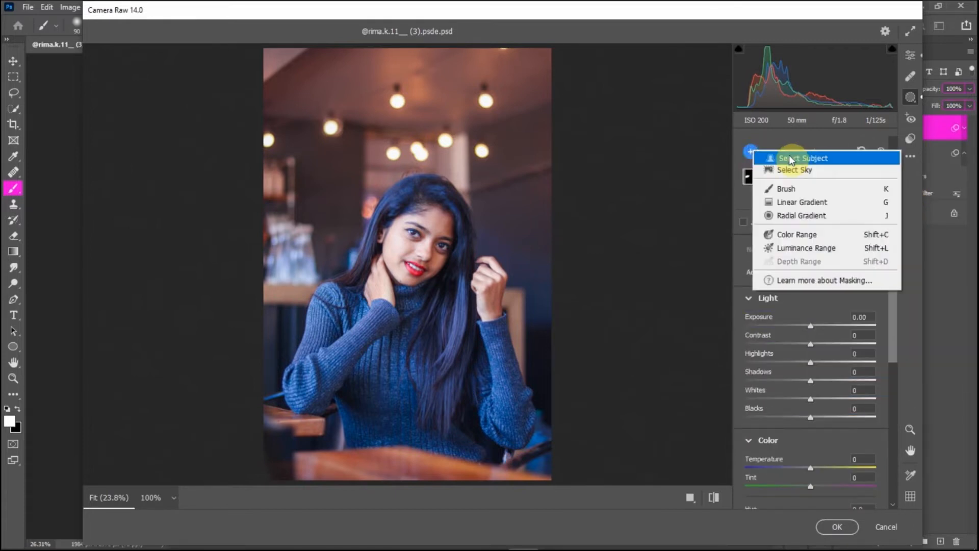
pyautogui.click(798, 205)
pyautogui.moveTo(331, 142); pyautogui.dragTo(418, 238)
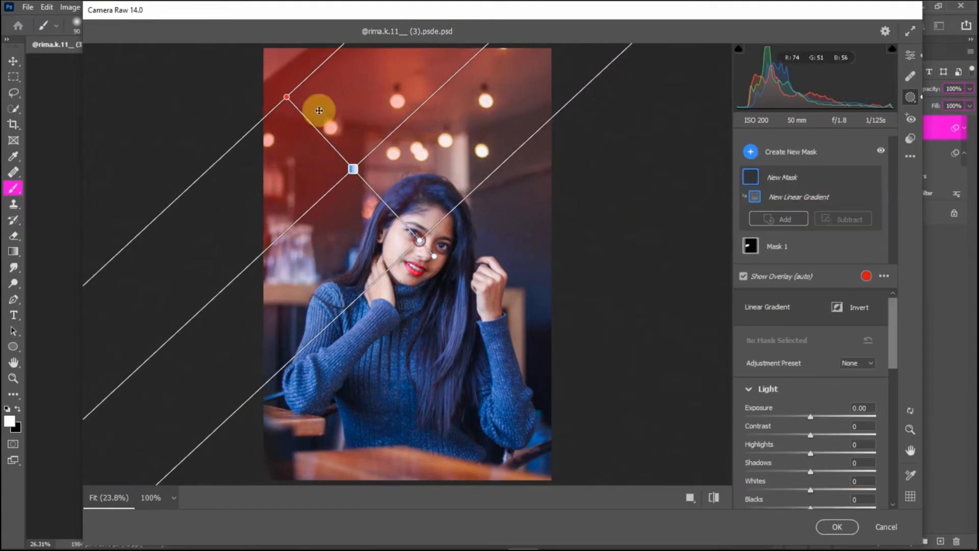
pyautogui.moveTo(289, 97); pyautogui.dragTo(221, 61)
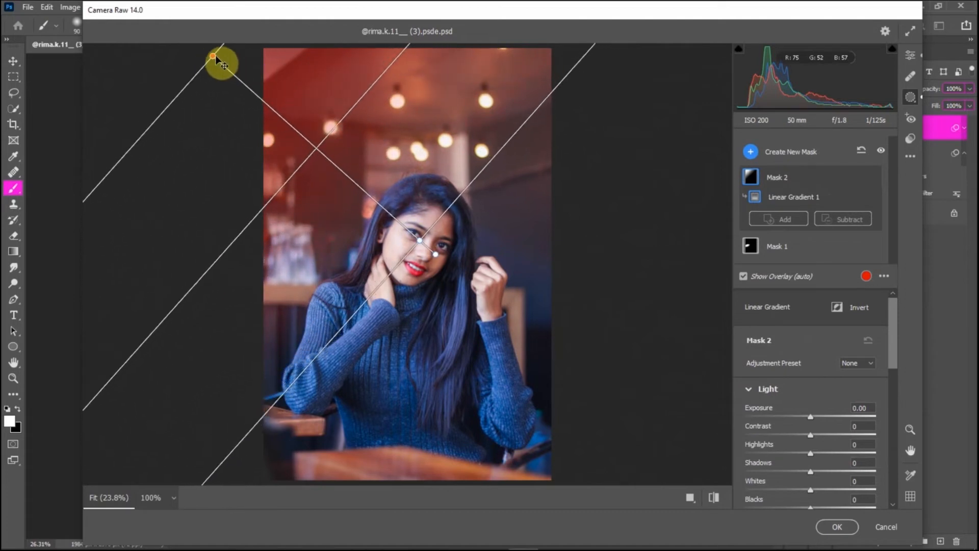
pyautogui.moveTo(344, 150)
pyautogui.mouseDown()
pyautogui.moveTo(312, 179)
pyautogui.moveTo(334, 153)
pyautogui.mouseUp()
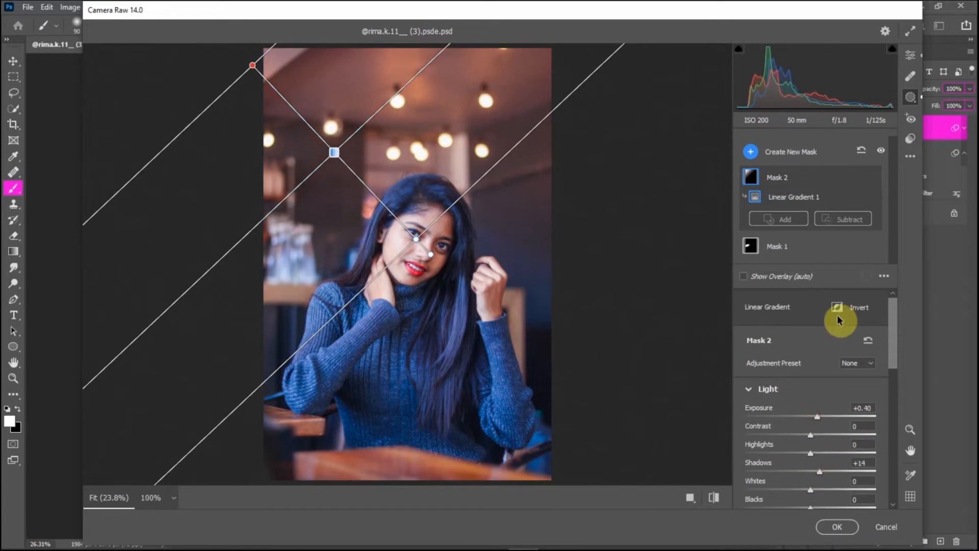
# Step: Toggle the linear gradient mask's visibility to compare its effect
pyautogui.click(871, 177)
pyautogui.click(871, 176)
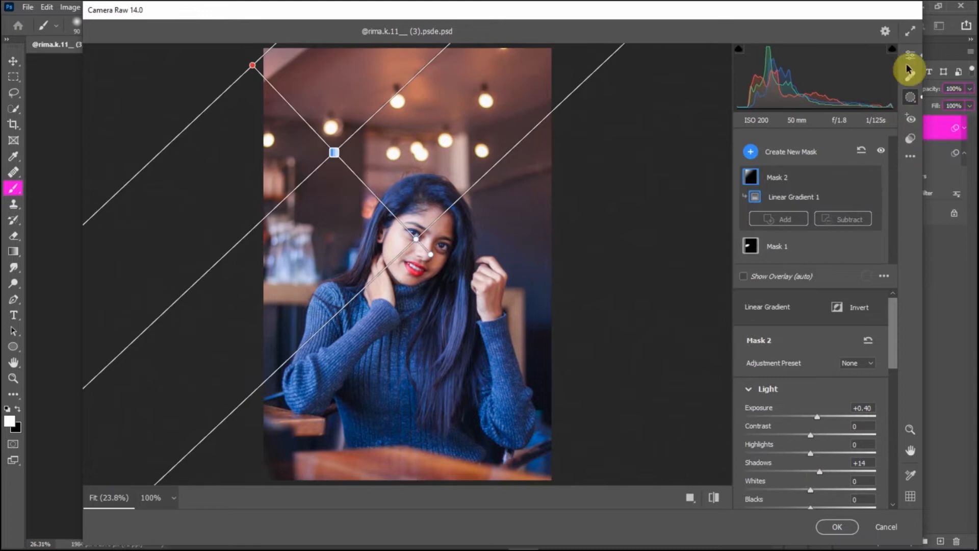
pyautogui.click(871, 177)
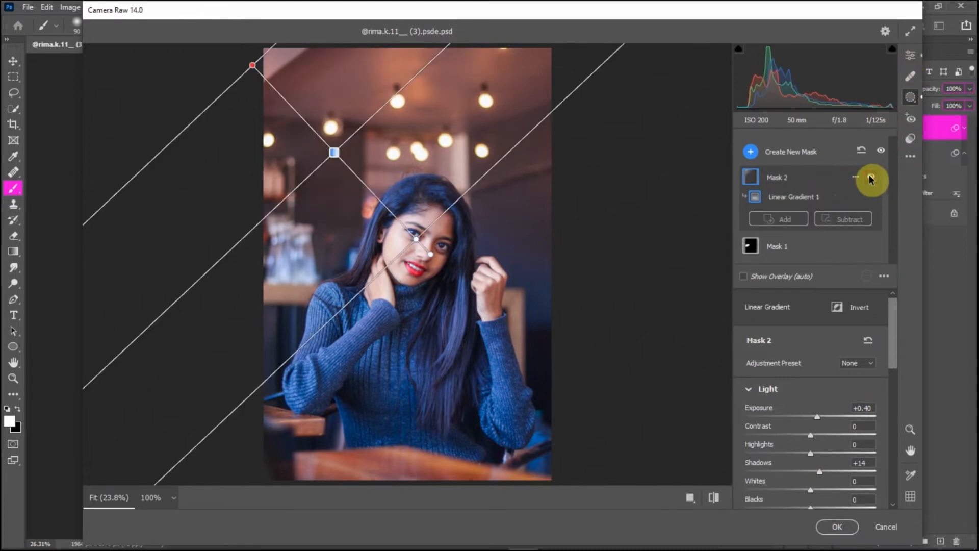
pyautogui.click(871, 177)
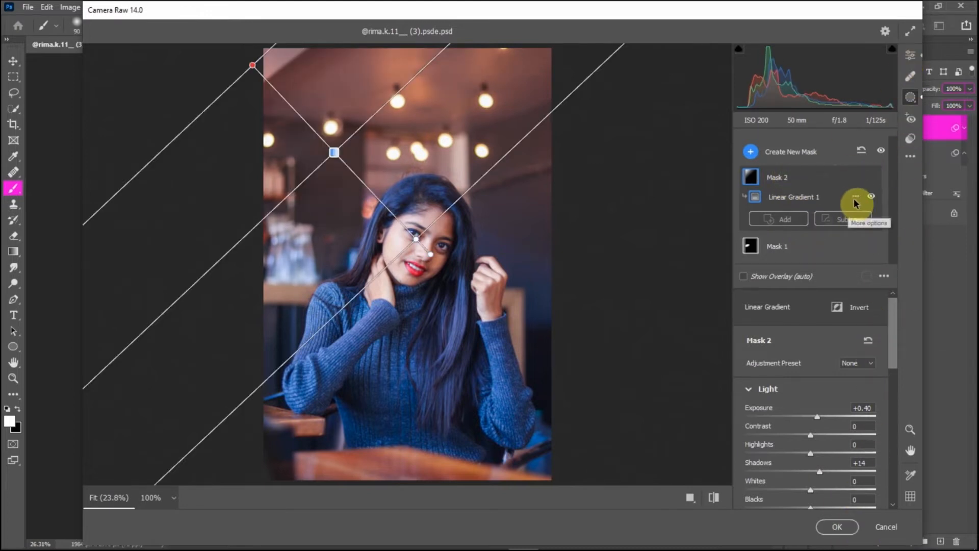
# Step: Subtract a size 16 brush stroke from the linear gradient mask along the image's upper-left edge
pyautogui.click(836, 217)
pyautogui.click(861, 260)
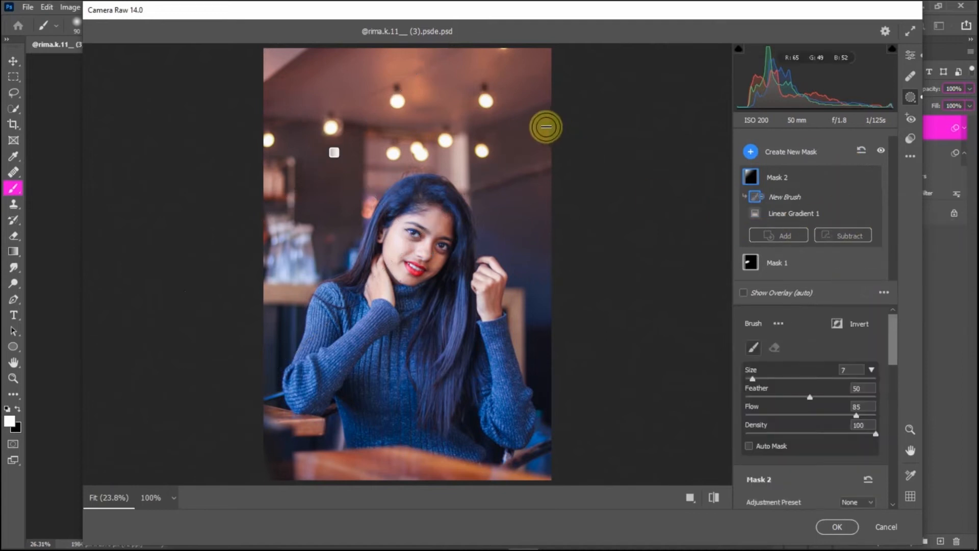
pyautogui.press(']')
pyautogui.press(']')
pyautogui.press(']')
pyautogui.press(']')
pyautogui.press(']')
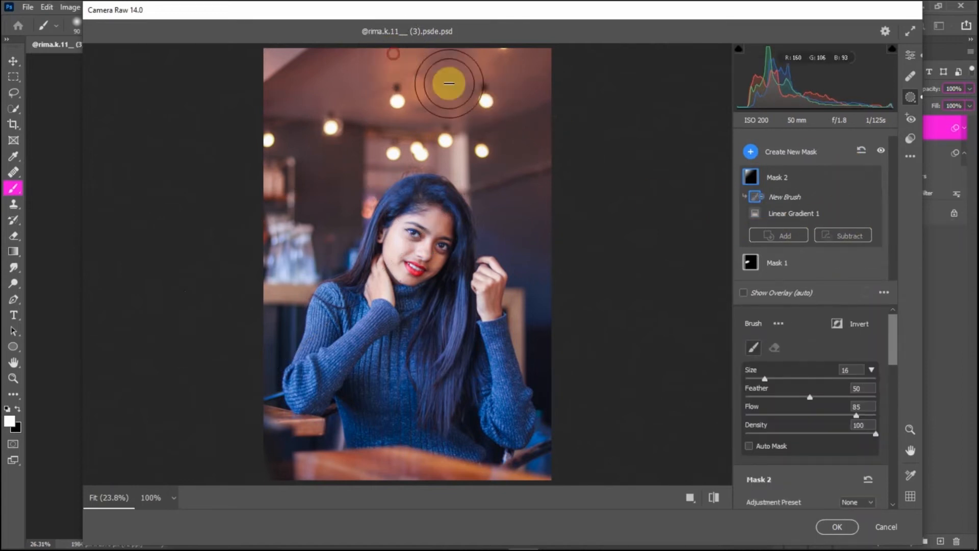
pyautogui.moveTo(312, 55)
pyautogui.mouseDown()
pyautogui.moveTo(292, 57)
pyautogui.moveTo(370, 92)
pyautogui.moveTo(323, 235)
pyautogui.moveTo(274, 174)
pyautogui.moveTo(332, 244)
pyautogui.mouseUp()
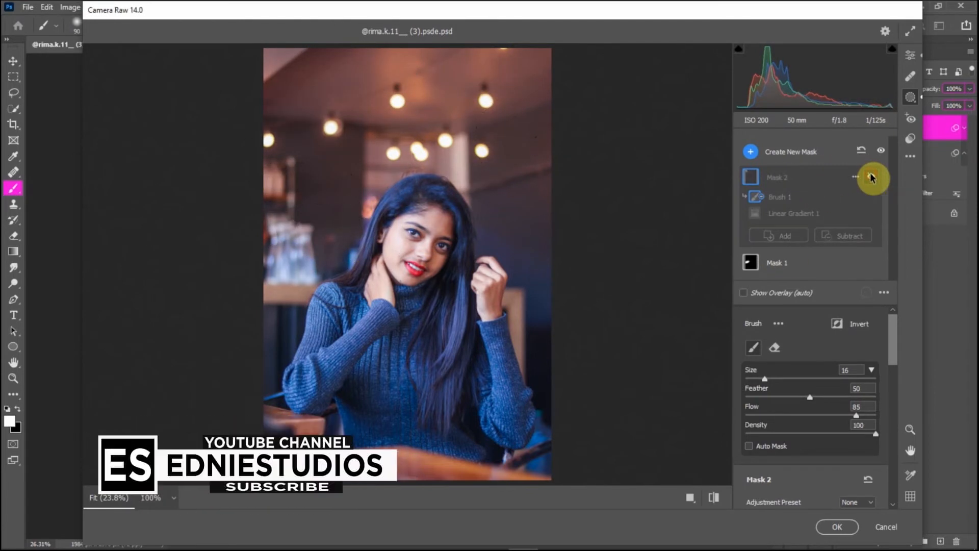
pyautogui.click(871, 176)
# Step: Raise the tone curve's shadow point to Shadows +1 and toggle the Curve panel's visibility to compare
pyautogui.click(910, 55)
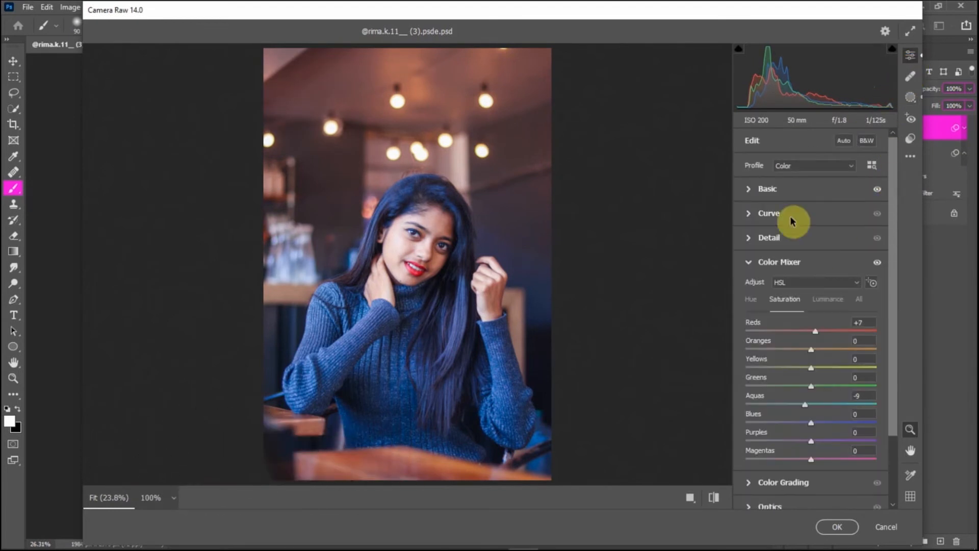
pyautogui.click(754, 214)
pyautogui.moveTo(735, 379)
pyautogui.mouseDown()
pyautogui.moveTo(732, 371)
pyautogui.moveTo(739, 383)
pyautogui.mouseUp()
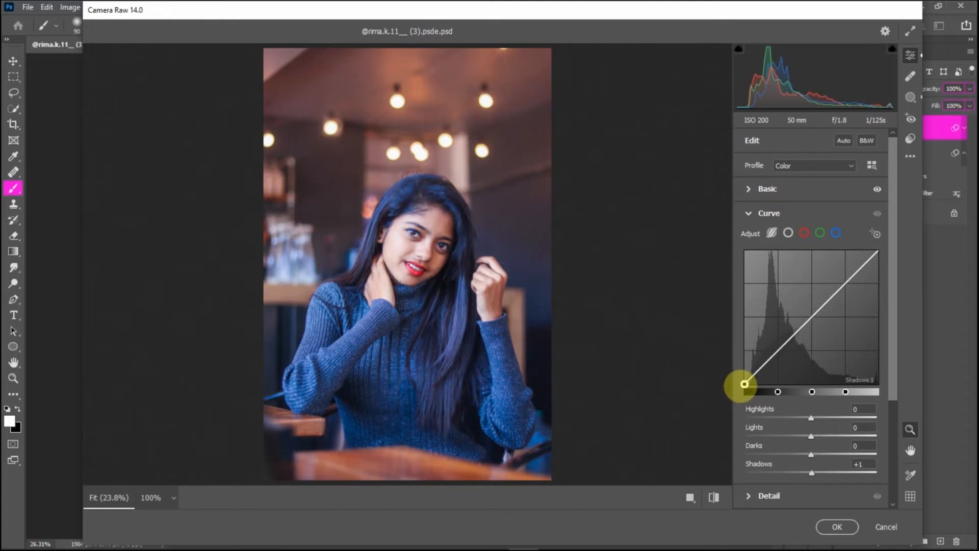
pyautogui.click(875, 216)
pyautogui.click(873, 215)
# Step: Compare before/after views and apply the Camera Raw Filter
pyautogui.scroll(-3, 850, 461)
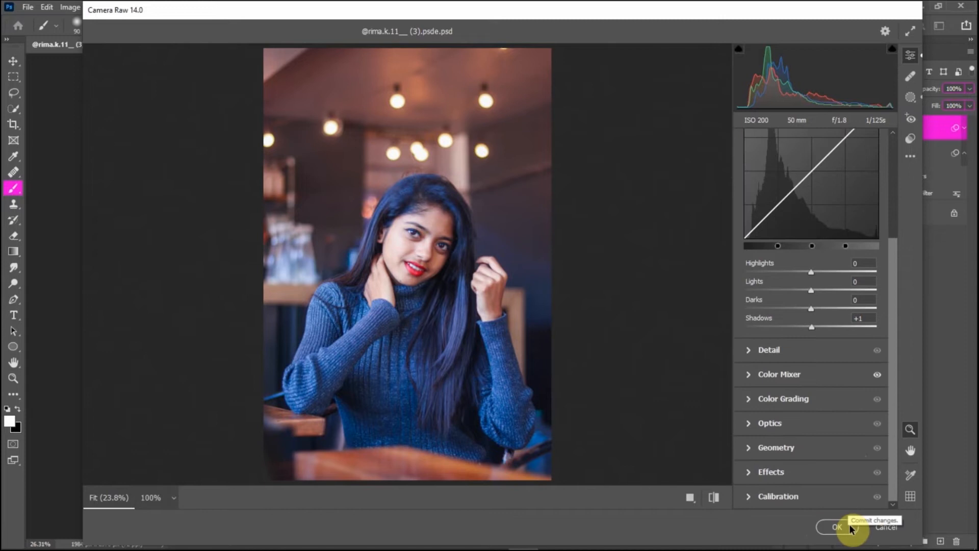
pyautogui.scroll(3, 816, 316)
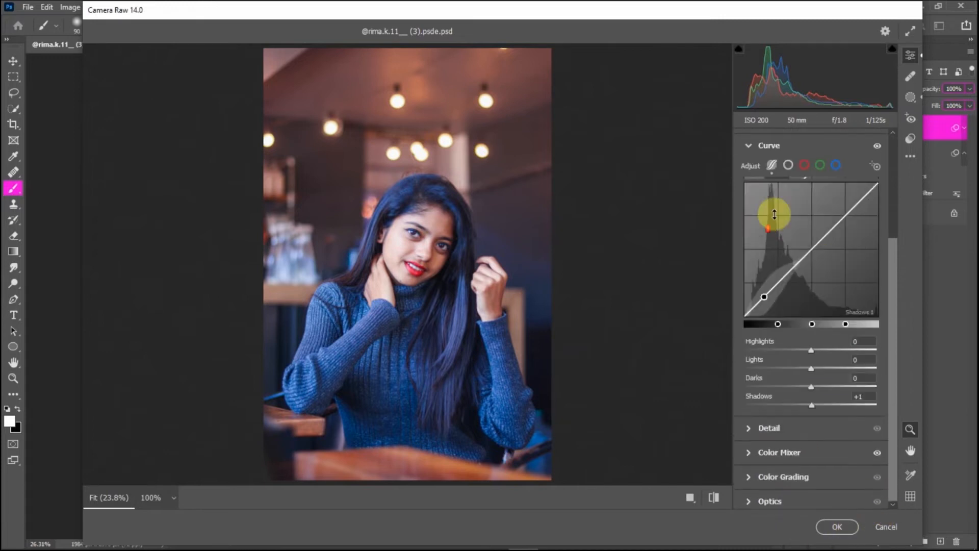
pyautogui.click(716, 498)
pyautogui.click(723, 498)
pyautogui.click(824, 524)
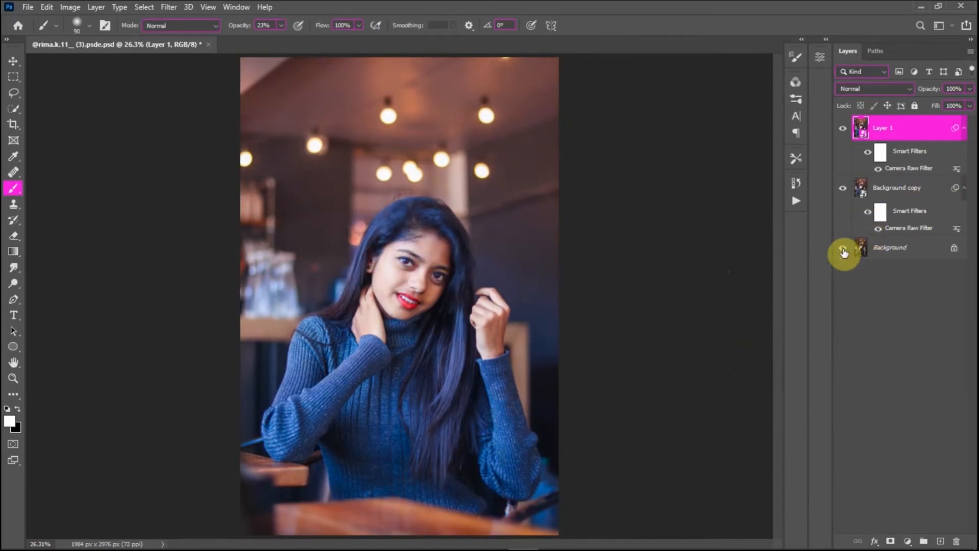
# Step: Toggle the Background layer's visibility to compare the graded result
pyautogui.keyDown('alt'); pyautogui.click(843, 250); pyautogui.keyUp('alt')
pyautogui.keyDown('alt'); pyautogui.click(843, 250); pyautogui.keyUp('alt')
pyautogui.keyDown('alt'); pyautogui.click(843, 249); pyautogui.keyUp('alt')
pyautogui.keyDown('alt'); pyautogui.click(843, 249); pyautogui.keyUp('alt')
pyautogui.keyDown('alt'); pyautogui.click(843, 250); pyautogui.keyUp('alt')
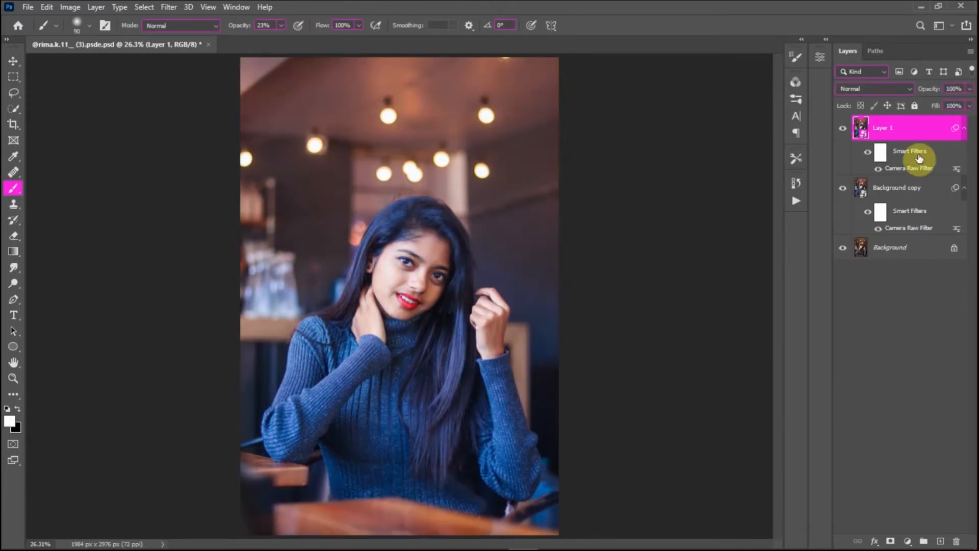
# Step: Stamp all visible layers into a new layer and duplicate it
pyautogui.hotkey('ctrl', 'shift', 'alt', 'e')
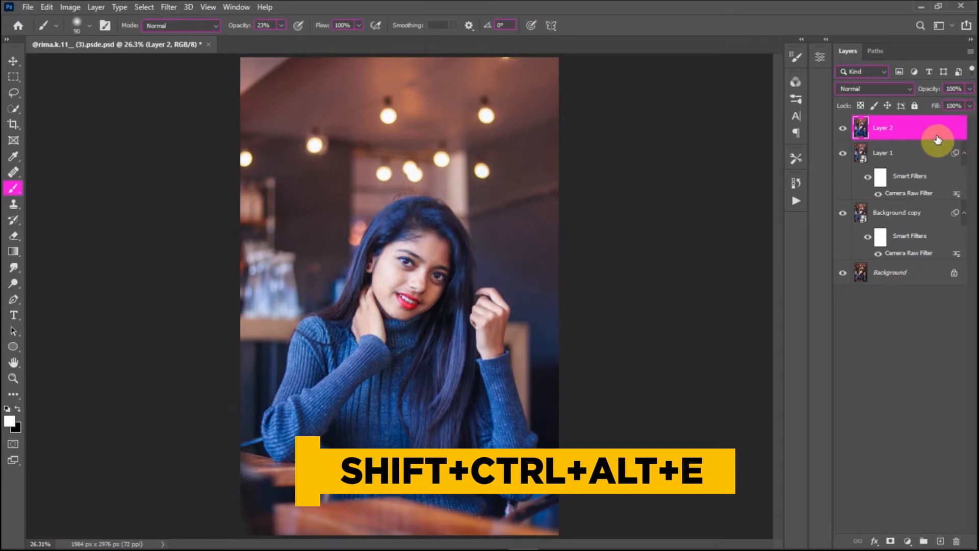
pyautogui.moveTo(893, 135); pyautogui.dragTo(937, 539)
# Step: Rename the lower stamped layer col and its copy det
pyautogui.click(890, 153)
pyautogui.doubleClick(890, 153)
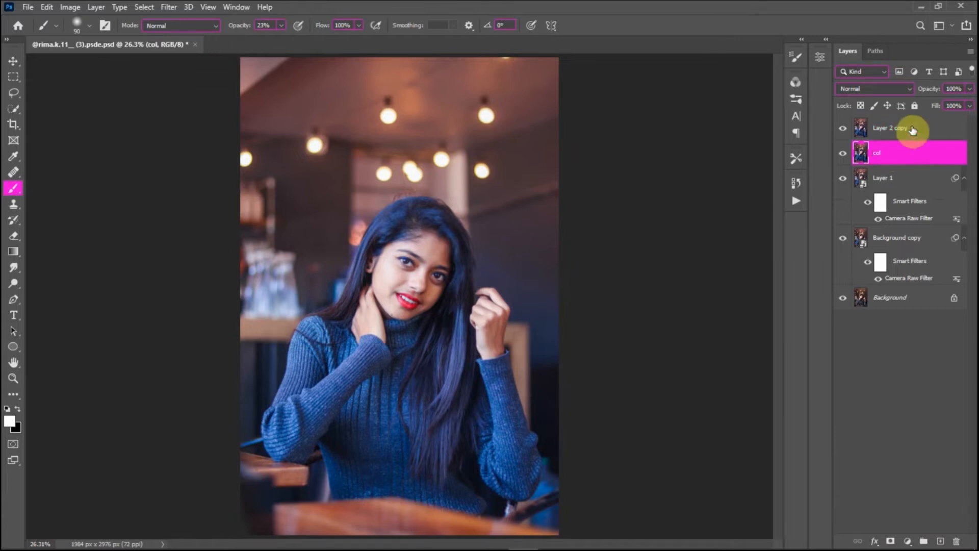
pyautogui.doubleClick(903, 128)
pyautogui.write('det')
pyautogui.press('Return')
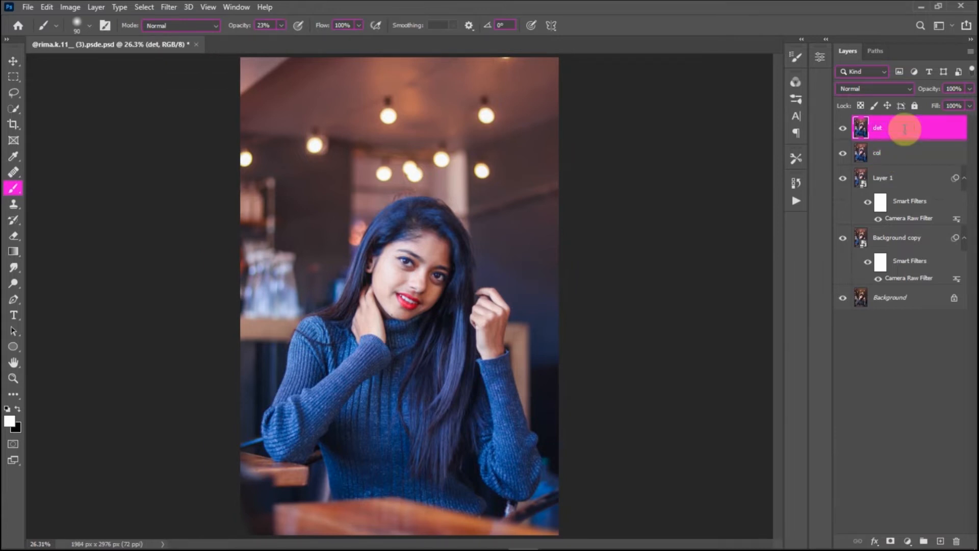
# Step: Group the col and det layers and rename the group frequency sepration
pyautogui.keyDown('shift'); pyautogui.click(906, 157); pyautogui.keyUp('shift')
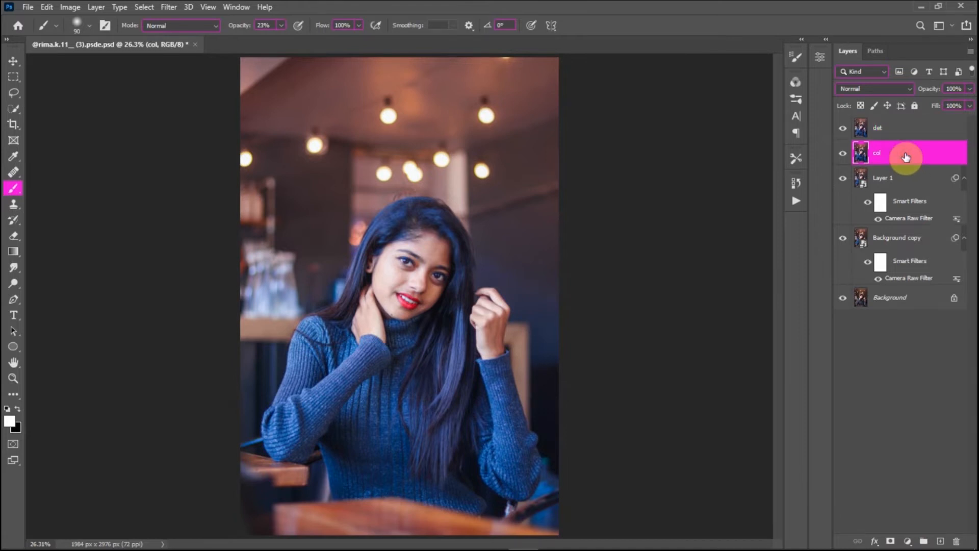
pyautogui.hotkey('ctrl', 'g')
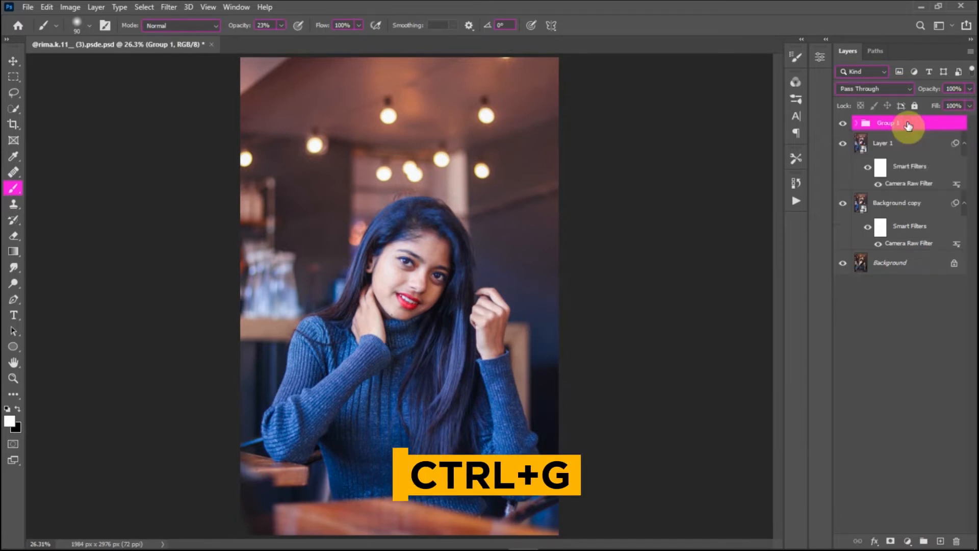
pyautogui.doubleClick(889, 124)
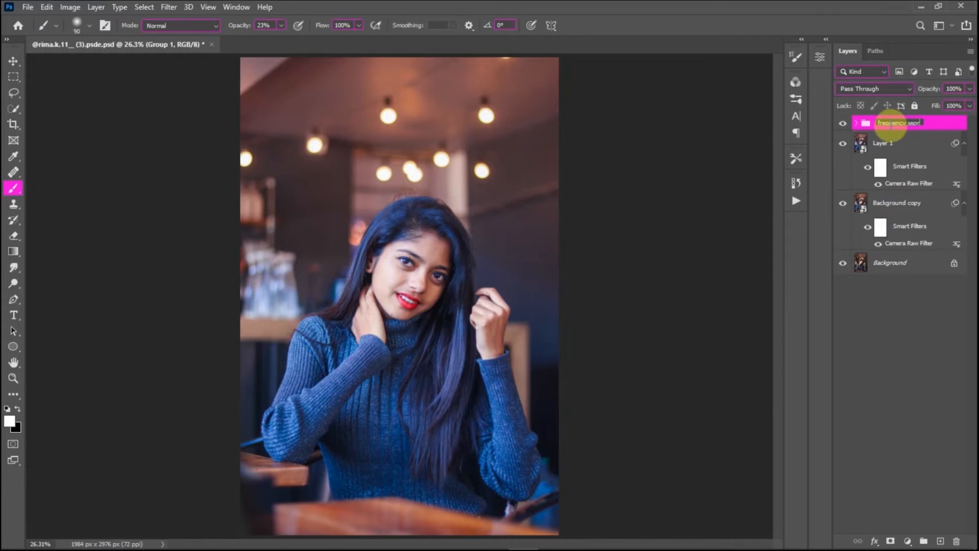
pyautogui.press('Return')
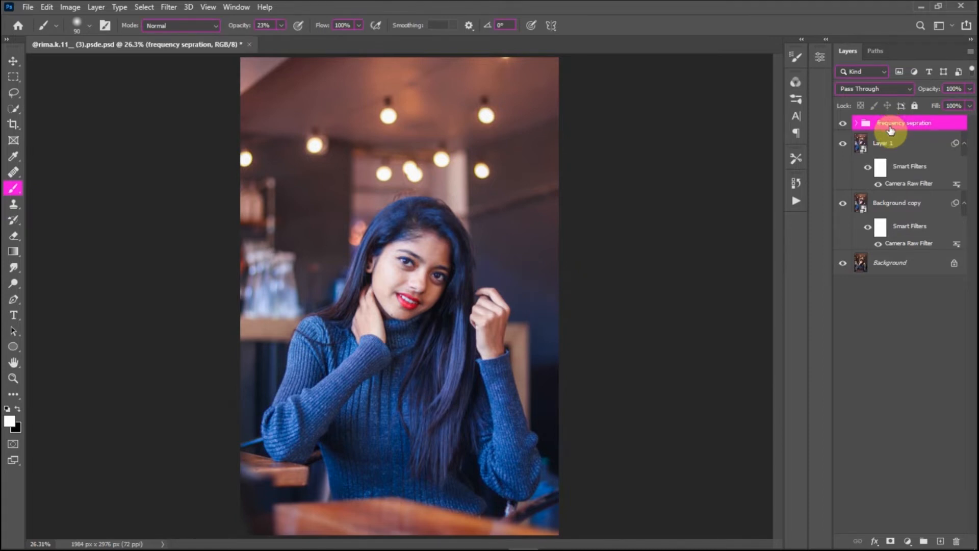
# Step: Expand the group and apply a Gaussian Blur of 5.2 pixels to the col layer
pyautogui.click(856, 123)
pyautogui.click(889, 173)
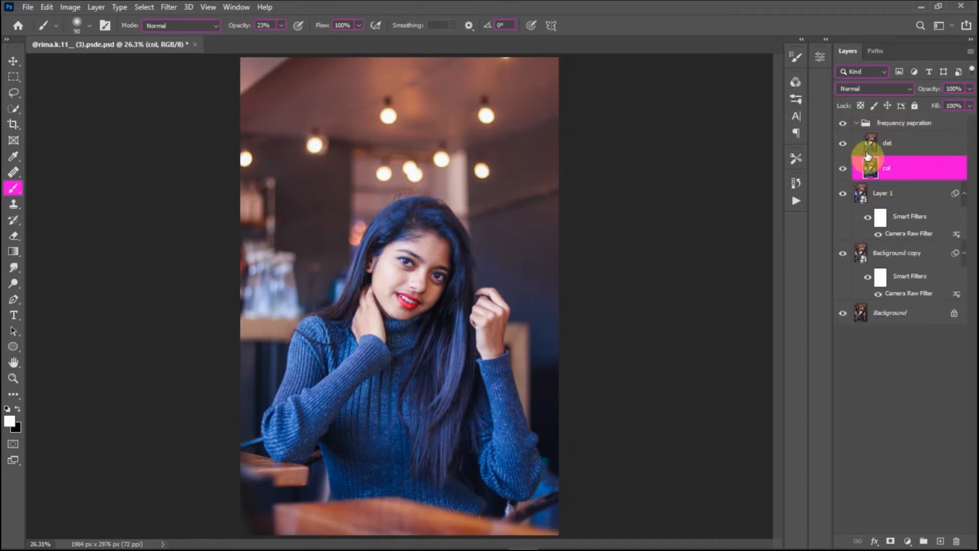
pyautogui.click(169, 8)
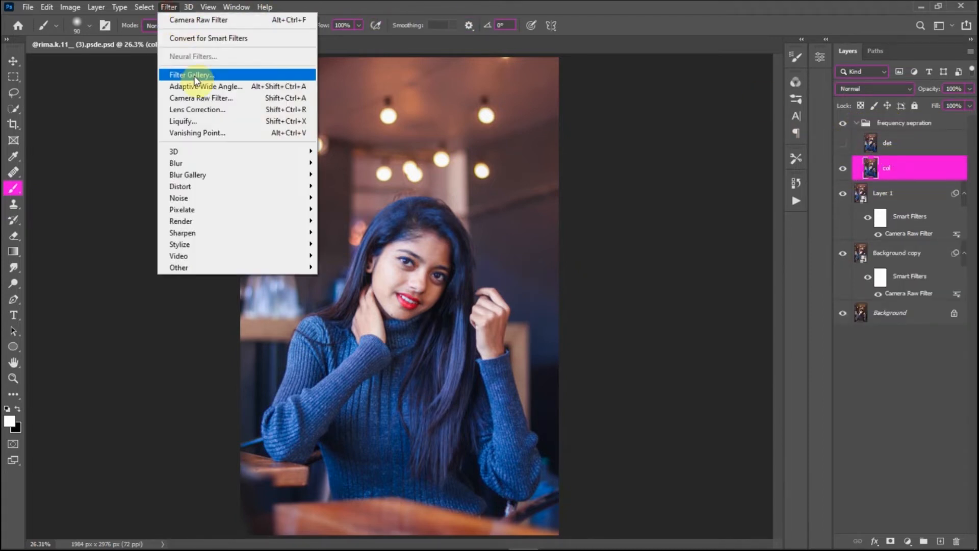
pyautogui.moveTo(298, 163)
pyautogui.click(351, 209)
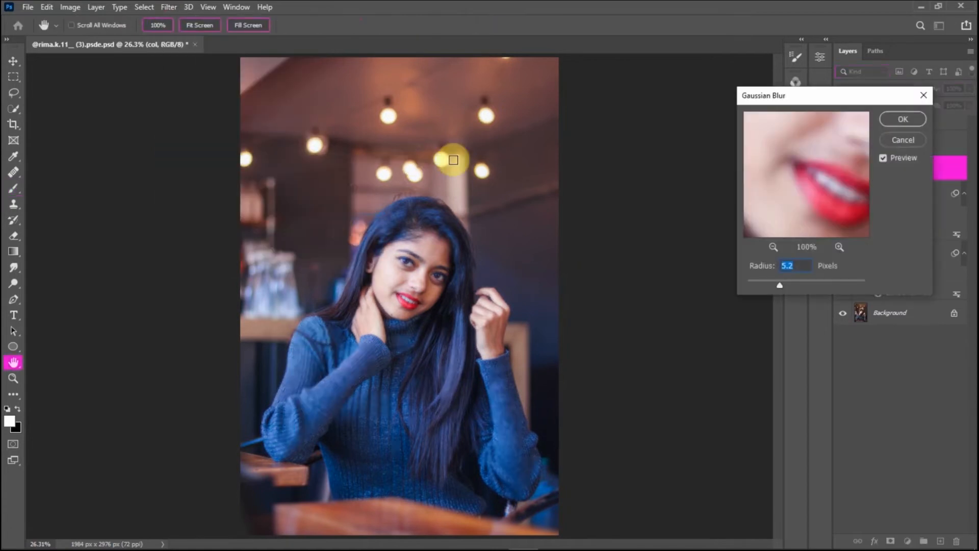
pyautogui.click(901, 121)
# Step: Apply Image to the det layer from the col layer with Subtract blending, scale 2 and offset 128
pyautogui.press('b')
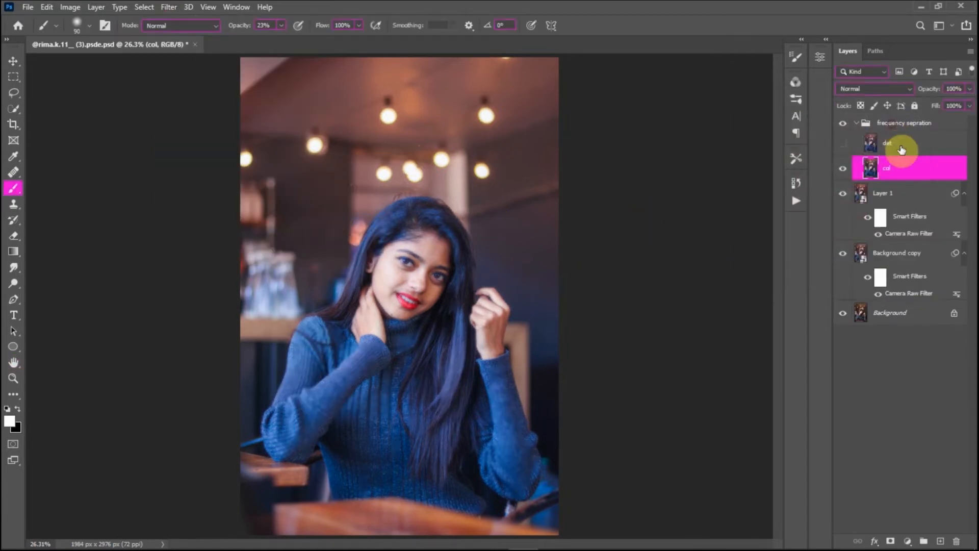
pyautogui.click(870, 143)
pyautogui.click(70, 7)
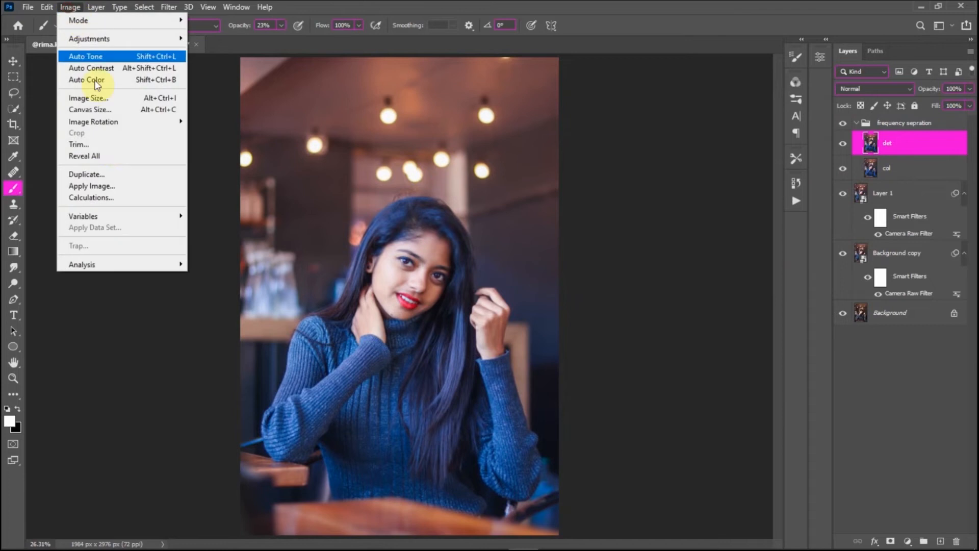
pyautogui.click(105, 185)
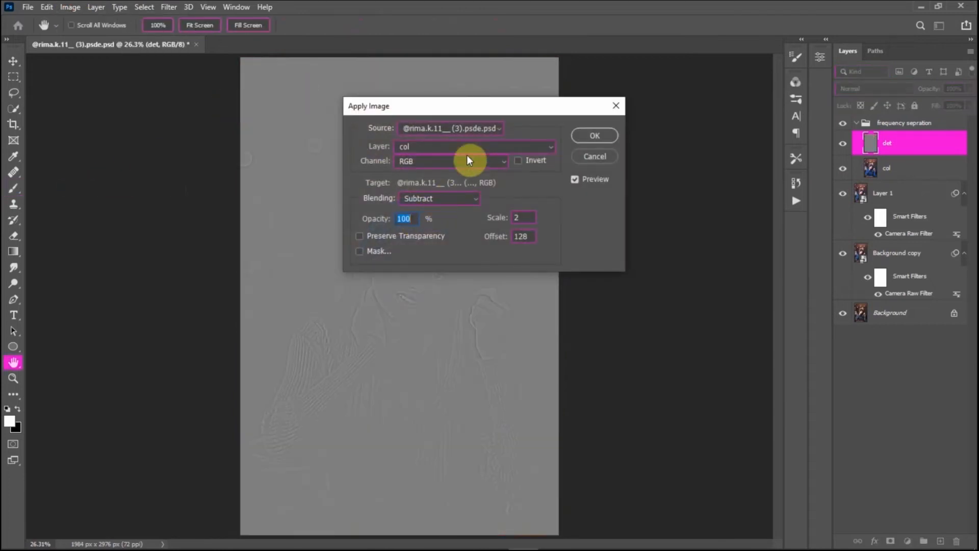
pyautogui.click(463, 147)
pyautogui.click(441, 189)
pyautogui.click(439, 199)
pyautogui.click(433, 445)
pyautogui.click(586, 135)
# Step: Set the det layer's blend mode to Linear Light
pyautogui.press('b')
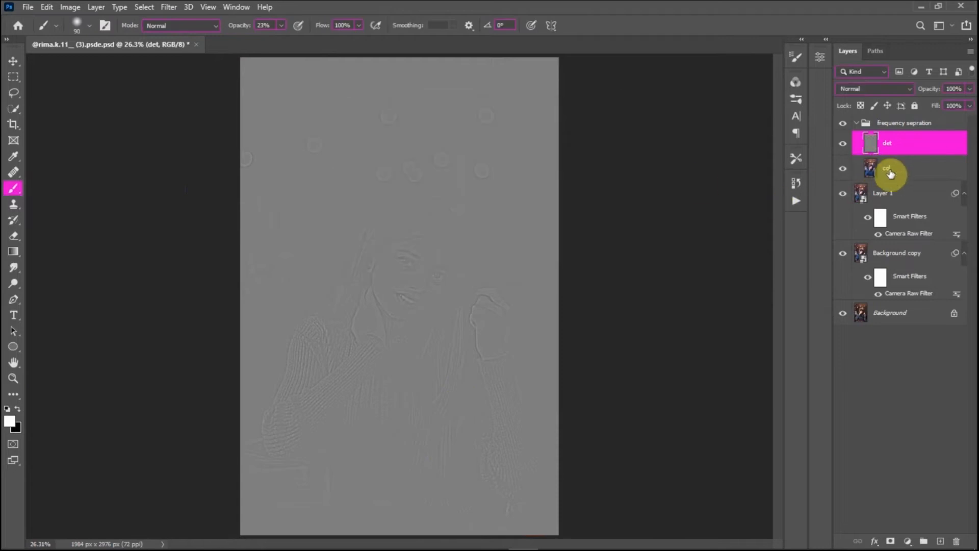
pyautogui.click(879, 91)
pyautogui.click(867, 267)
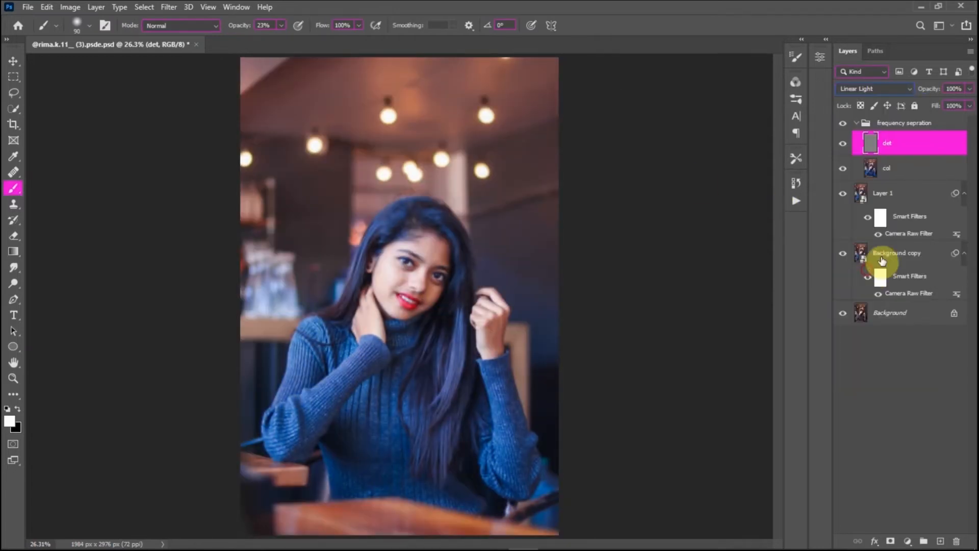
# Step: Select the col layer and smooth the forehead skin with the Mixer Brush
pyautogui.click(904, 176)
pyautogui.rightClick(13, 190)
pyautogui.click(46, 223)
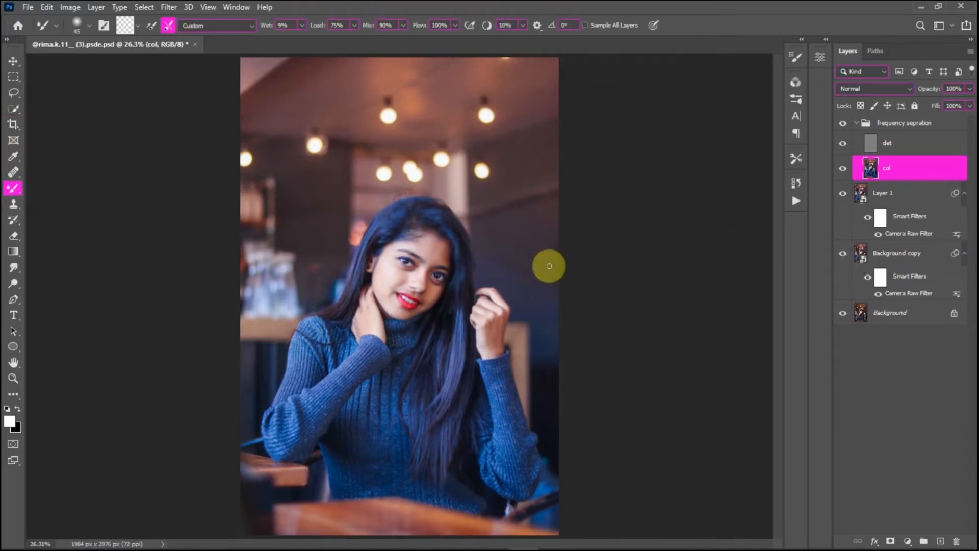
pyautogui.scroll(4, 405, 258)
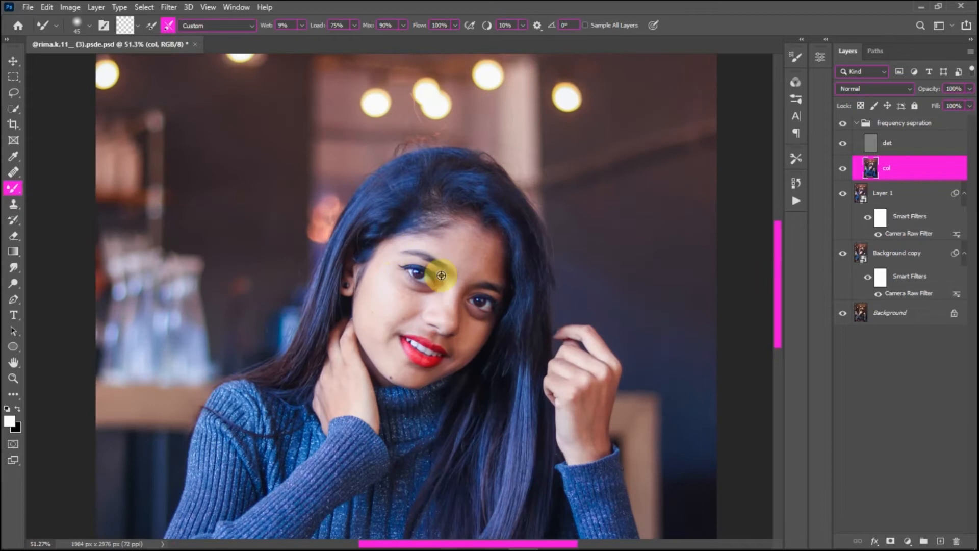
pyautogui.scroll(-3, 426, 269)
pyautogui.scroll(6, 430, 294)
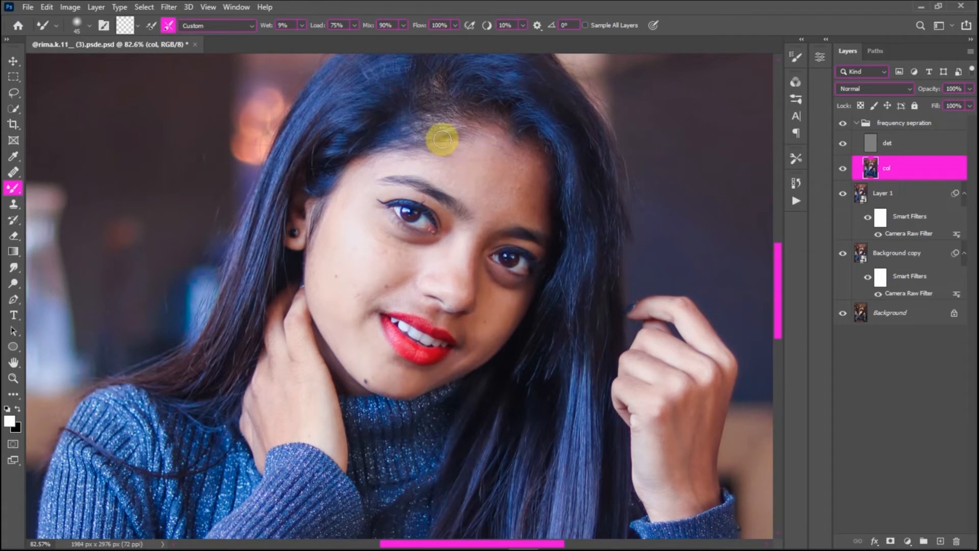
pyautogui.press(']')
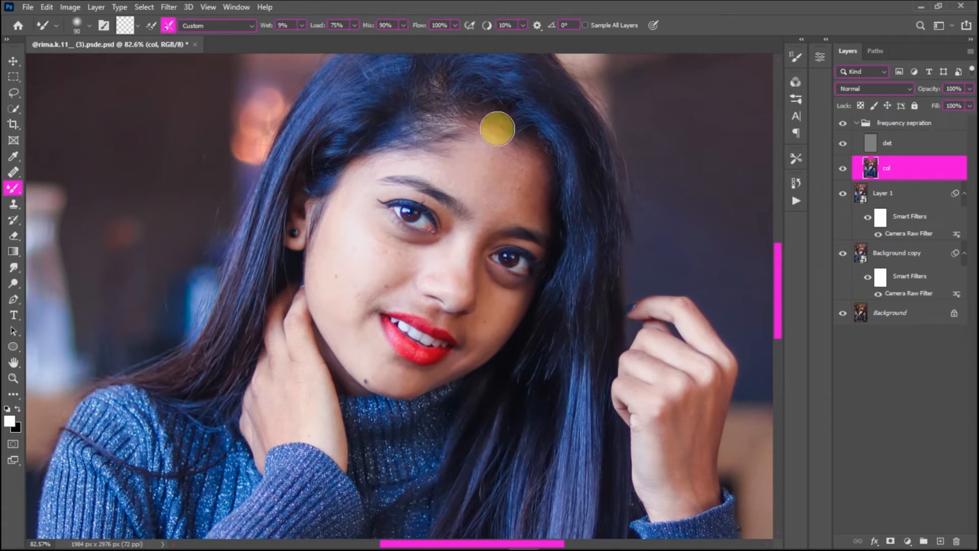
pyautogui.press('[')
pyautogui.press('[')
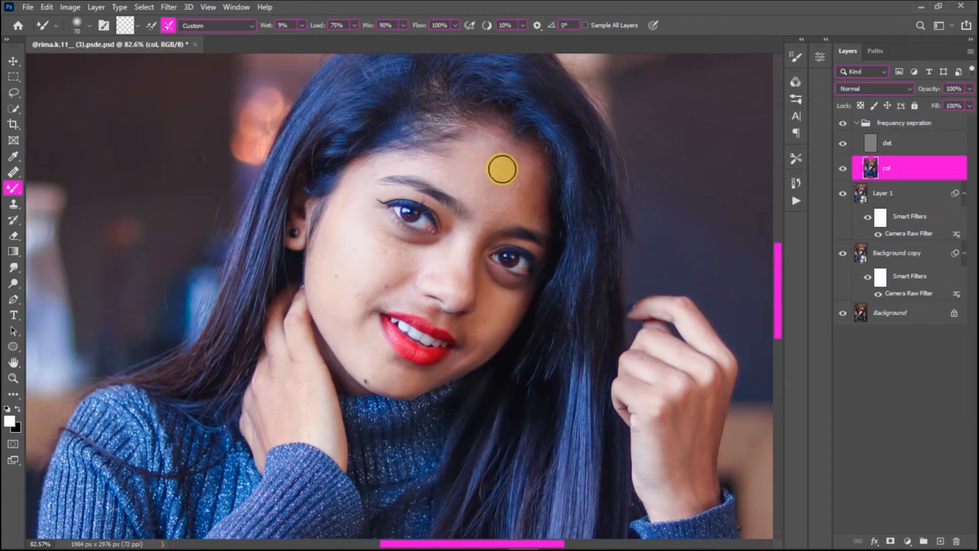
pyautogui.moveTo(510, 176)
pyautogui.mouseDown()
pyautogui.moveTo(491, 189)
pyautogui.moveTo(476, 169)
pyautogui.moveTo(501, 155)
pyautogui.moveTo(492, 197)
pyautogui.moveTo(532, 185)
pyautogui.moveTo(528, 174)
pyautogui.moveTo(504, 197)
pyautogui.moveTo(534, 210)
pyautogui.moveTo(501, 204)
pyautogui.moveTo(526, 199)
pyautogui.moveTo(514, 193)
pyautogui.moveTo(521, 199)
pyautogui.moveTo(532, 181)
pyautogui.moveTo(530, 203)
pyautogui.moveTo(497, 204)
pyautogui.moveTo(529, 210)
pyautogui.moveTo(525, 169)
pyautogui.moveTo(504, 161)
pyautogui.moveTo(538, 212)
pyautogui.moveTo(506, 206)
pyautogui.moveTo(511, 185)
pyautogui.mouseUp()
pyautogui.press(']')
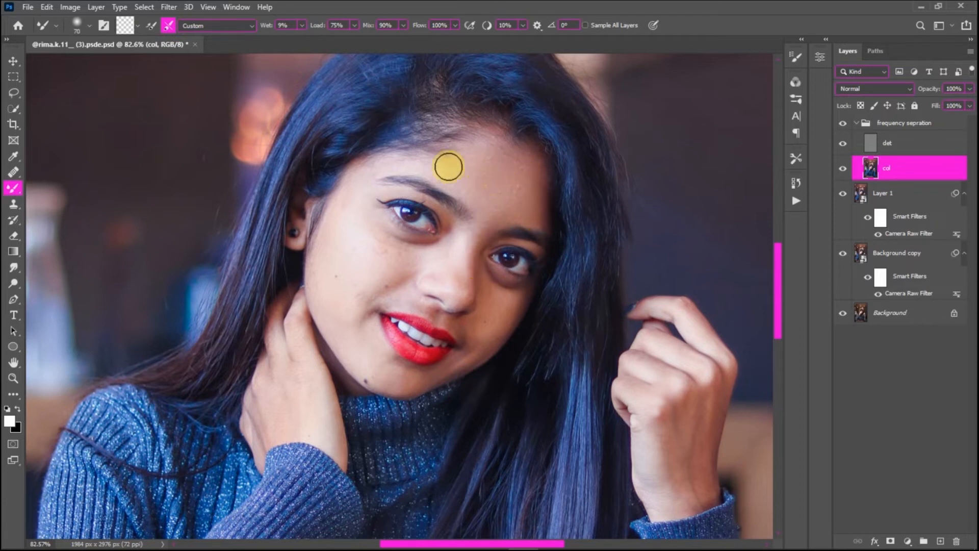
pyautogui.moveTo(431, 163)
pyautogui.mouseDown()
pyautogui.moveTo(452, 125)
pyautogui.moveTo(437, 121)
pyautogui.moveTo(497, 139)
pyautogui.moveTo(437, 135)
pyautogui.moveTo(520, 146)
pyautogui.moveTo(355, 163)
pyautogui.moveTo(425, 196)
pyautogui.moveTo(400, 192)
pyautogui.moveTo(435, 219)
pyautogui.moveTo(380, 205)
pyautogui.mouseUp()
# Step: Smooth both cheeks with the Mixer Brush on the col layer
pyautogui.hotkey('ctrl', '-')
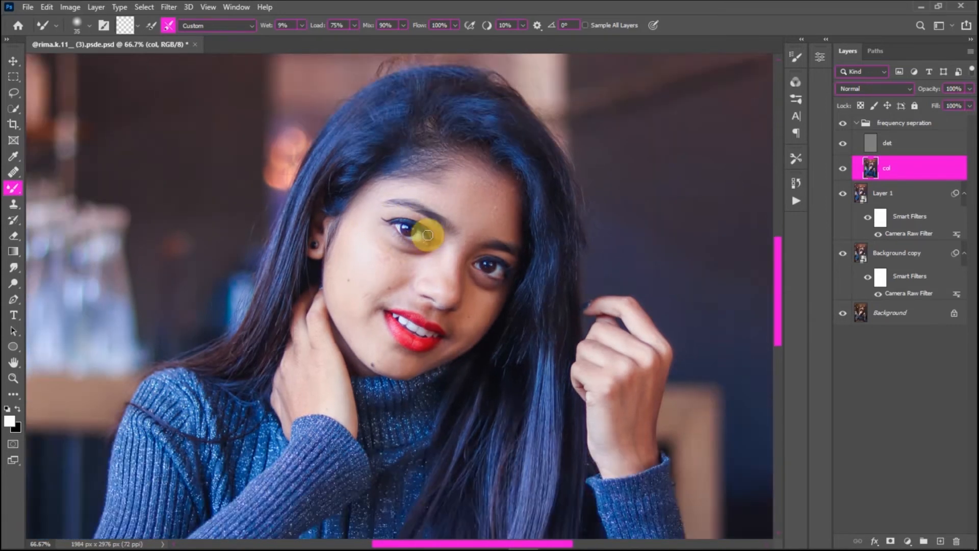
pyautogui.hotkey('ctrl', '+')
pyautogui.hotkey('ctrl', '+')
pyautogui.hotkey('ctrl', '-')
pyautogui.moveTo(361, 204); pyautogui.dragTo(463, 218)
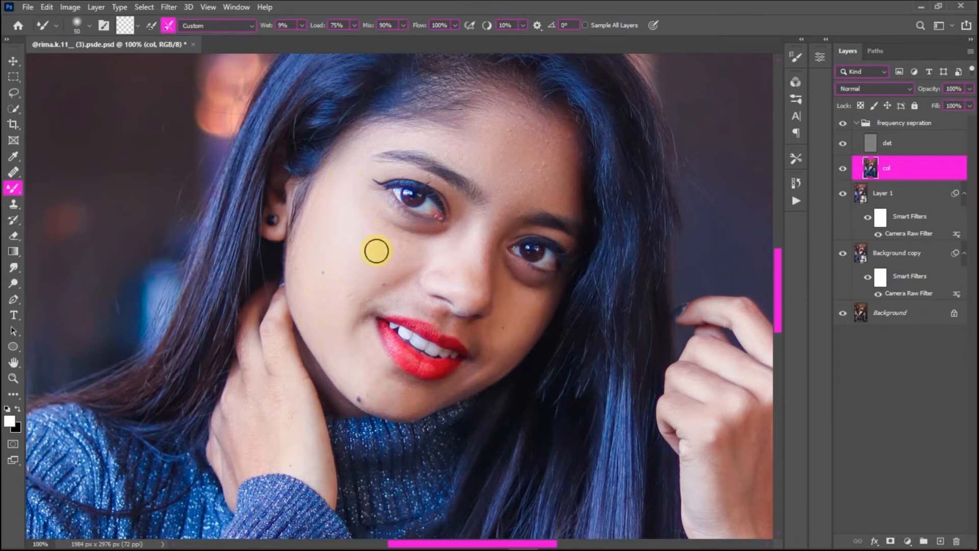
pyautogui.moveTo(484, 229)
pyautogui.mouseDown()
pyautogui.moveTo(481, 294)
pyautogui.moveTo(444, 292)
pyautogui.moveTo(486, 294)
pyautogui.moveTo(430, 311)
pyautogui.moveTo(414, 294)
pyautogui.moveTo(384, 304)
pyautogui.mouseUp()
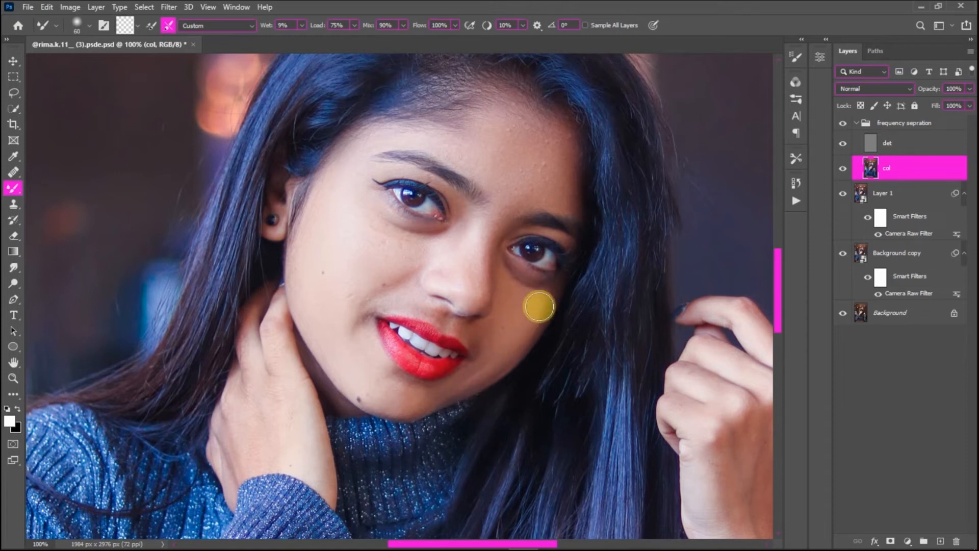
pyautogui.press('[')
pyautogui.press('[')
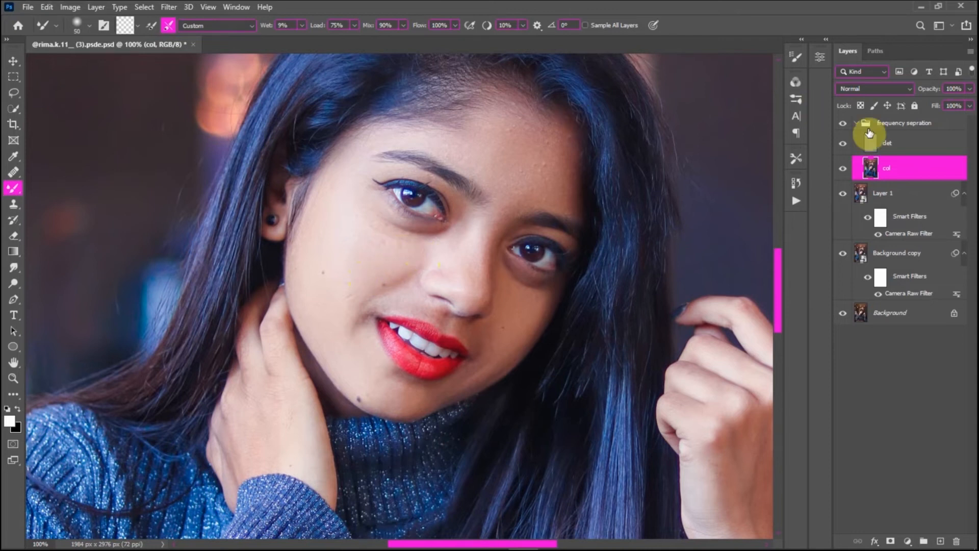
# Step: Toggle the frequency separation group's visibility to compare the smoothed skin with the original
pyautogui.hotkey('ctrl', '0')
pyautogui.click(875, 141)
pyautogui.rightClick(684, 452)
pyautogui.press('Escape')
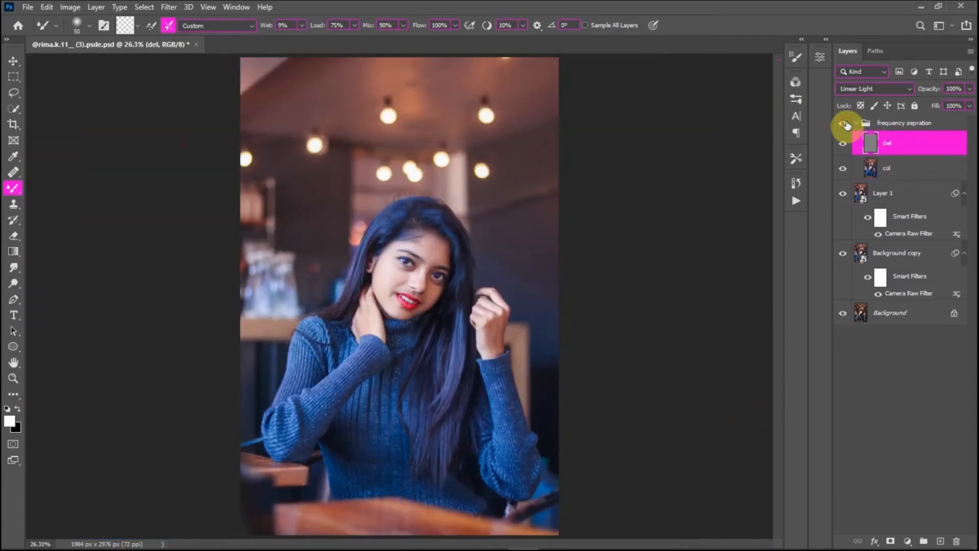
pyautogui.click(855, 123)
pyautogui.click(857, 124)
# Step: Smooth the skin on the raised hand with the Mixer Brush on the col layer
pyautogui.click(909, 169)
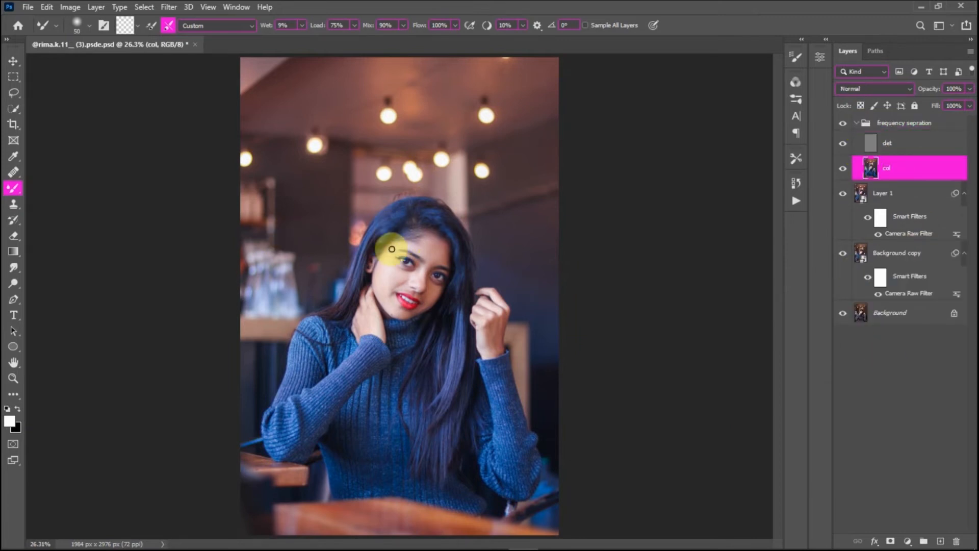
pyautogui.hotkey('ctrl', '1')
pyautogui.hotkey('ctrl', '-')
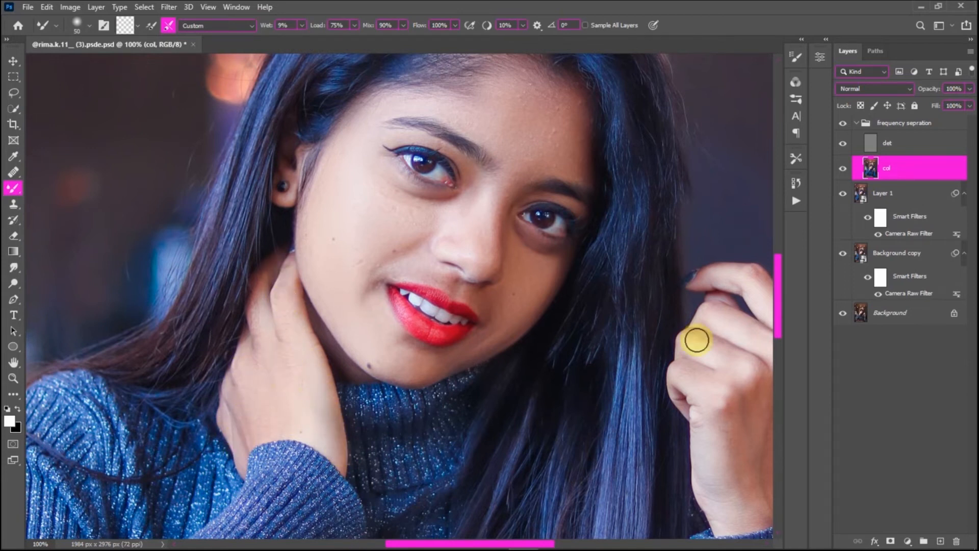
pyautogui.moveTo(543, 543); pyautogui.dragTo(586, 543)
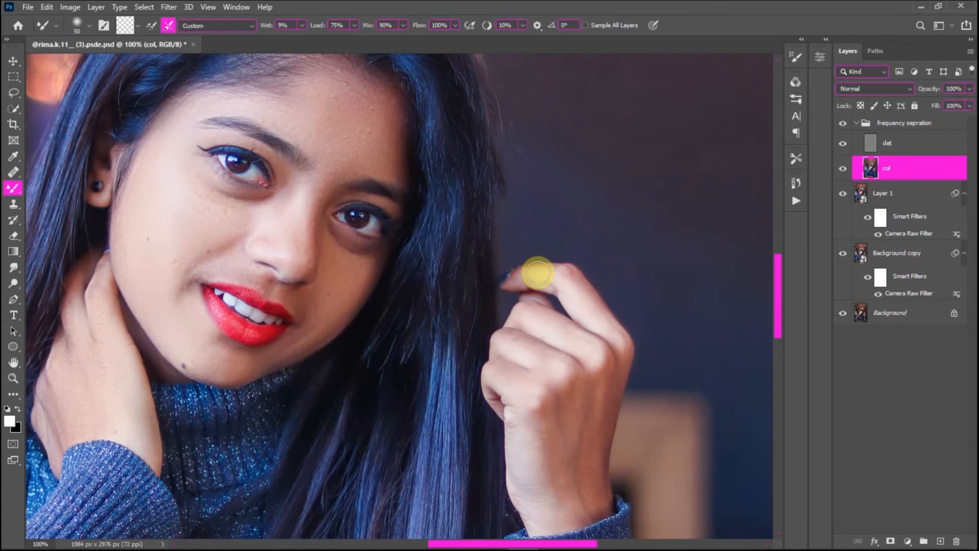
pyautogui.moveTo(601, 389)
pyautogui.mouseDown()
pyautogui.moveTo(590, 468)
pyautogui.moveTo(597, 379)
pyautogui.moveTo(590, 469)
pyautogui.moveTo(573, 507)
pyautogui.moveTo(562, 416)
pyautogui.moveTo(557, 432)
pyautogui.moveTo(562, 394)
pyautogui.moveTo(577, 411)
pyautogui.moveTo(568, 468)
pyautogui.moveTo(553, 426)
pyautogui.moveTo(538, 479)
pyautogui.moveTo(523, 450)
pyautogui.moveTo(537, 480)
pyautogui.moveTo(553, 476)
pyautogui.moveTo(543, 395)
pyautogui.mouseUp()
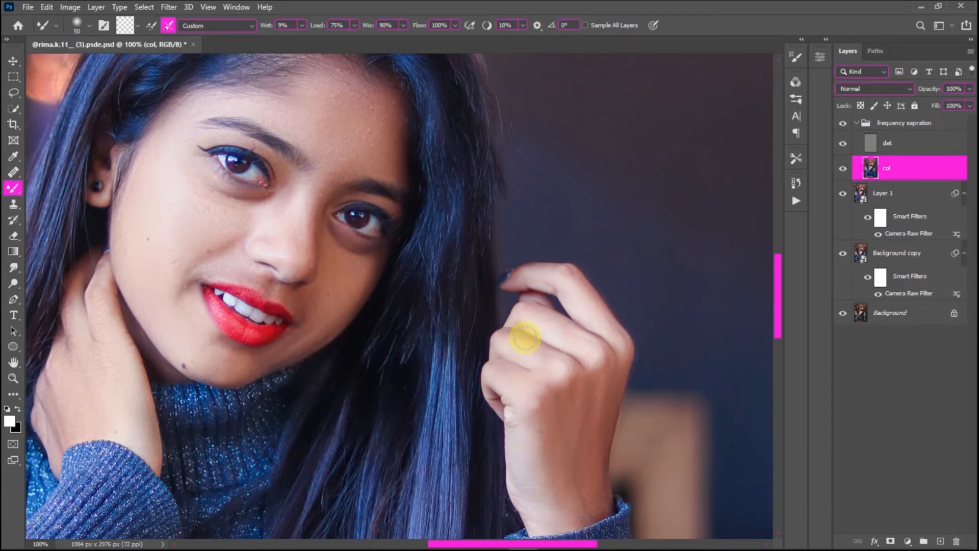
pyautogui.moveTo(595, 322)
pyautogui.mouseDown()
pyautogui.moveTo(530, 428)
pyautogui.moveTo(579, 457)
pyautogui.moveTo(592, 441)
pyautogui.mouseUp()
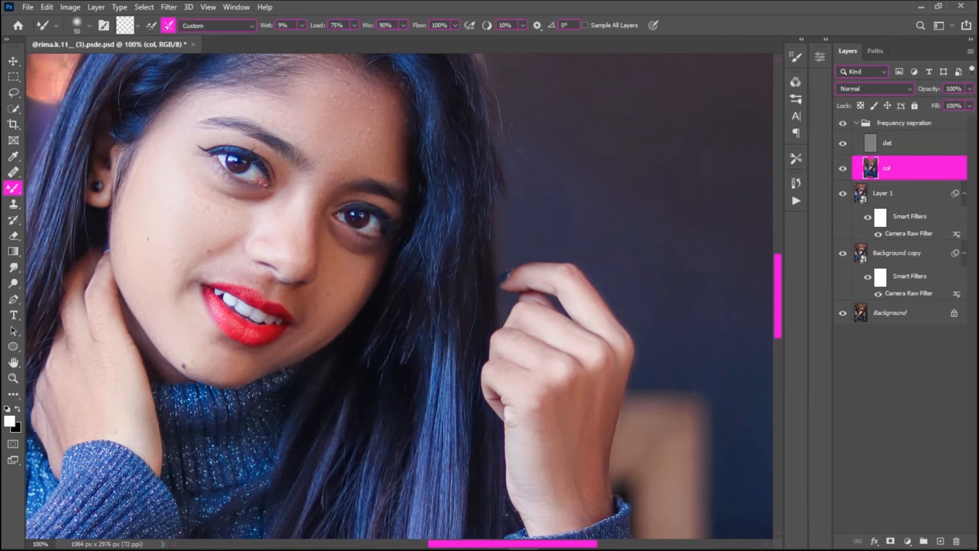
# Step: Collapse the frequency separation group and toggle layer visibility to compare the retouched result
pyautogui.hotkey('ctrl', '0')
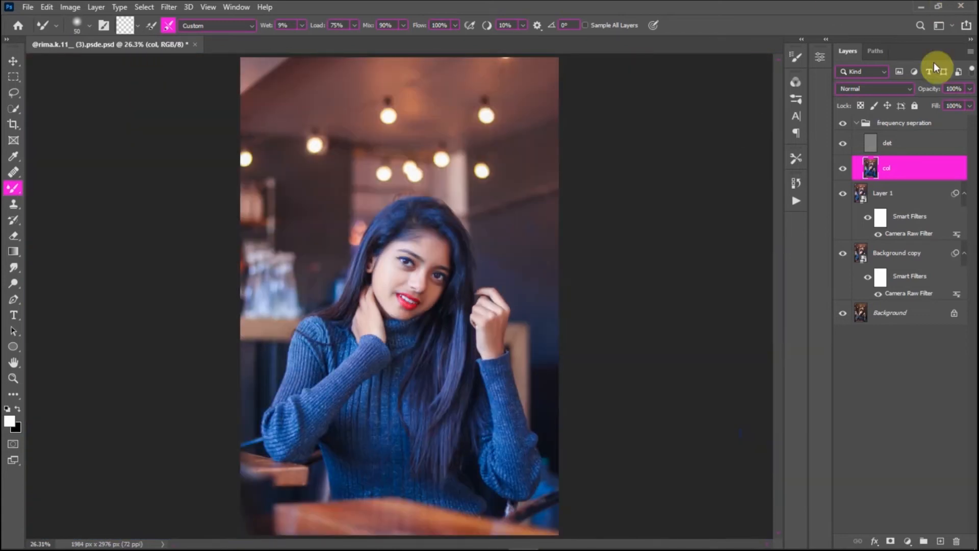
pyautogui.click(856, 123)
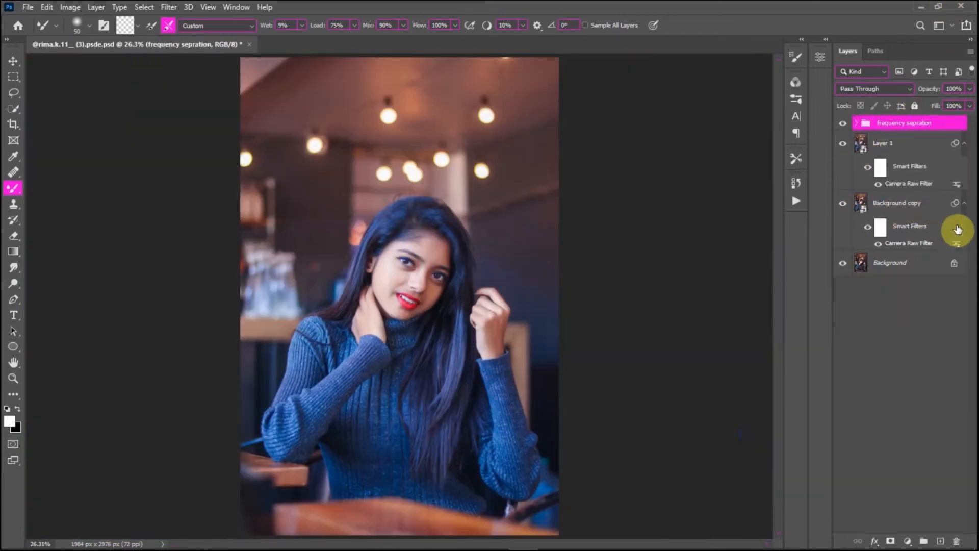
pyautogui.keyDown('alt'); pyautogui.click(842, 265); pyautogui.keyUp('alt')
pyautogui.keyDown('alt'); pyautogui.click(842, 266); pyautogui.keyUp('alt')
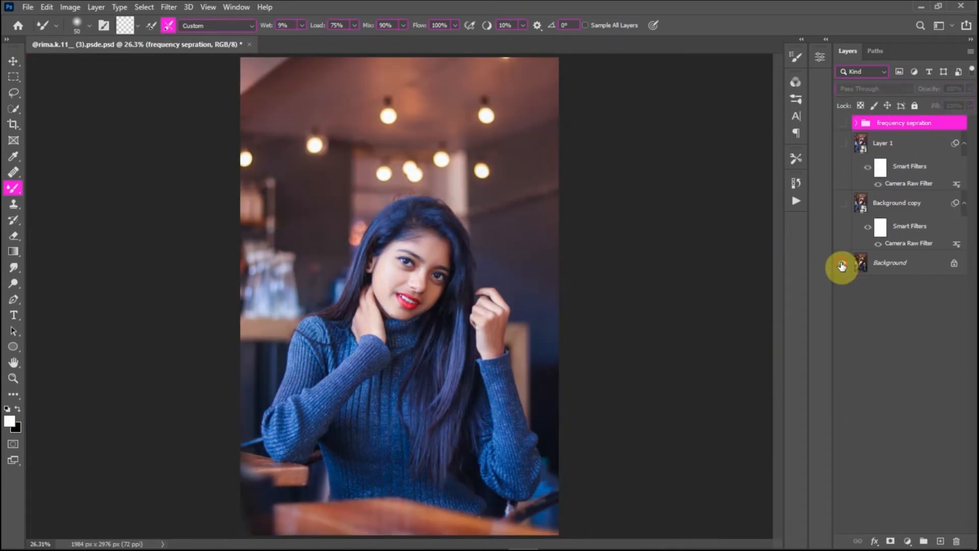
pyautogui.keyDown('alt'); pyautogui.click(842, 265); pyautogui.keyUp('alt')
pyautogui.click(907, 541)
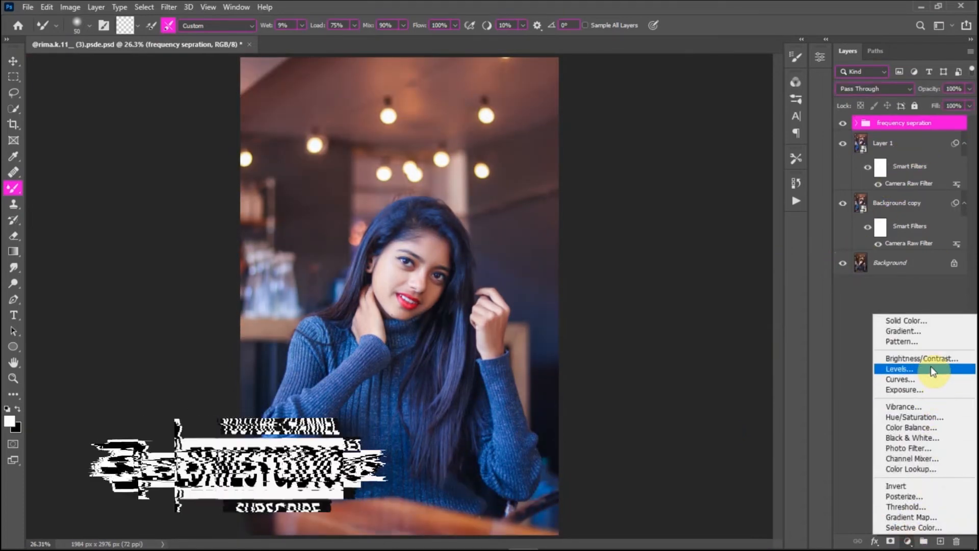
pyautogui.click(928, 380)
pyautogui.click(745, 166)
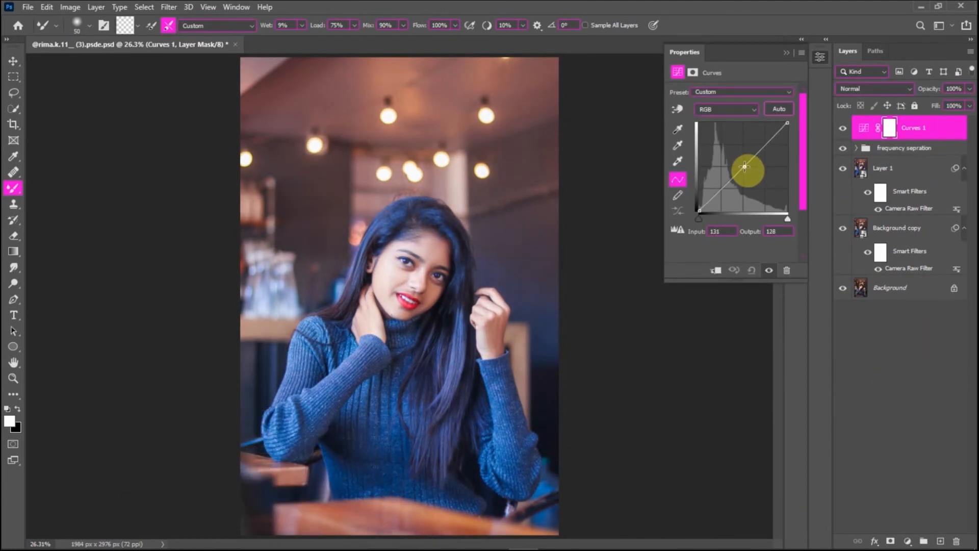
pyautogui.click(786, 52)
pyautogui.moveTo(913, 131); pyautogui.dragTo(956, 540)
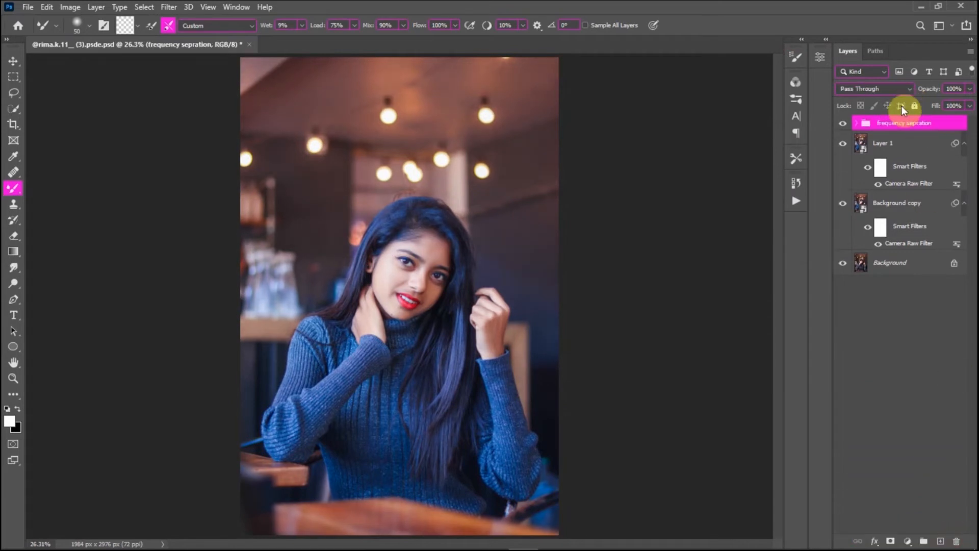
# Step: Create a new Soft Light layer filled with 50% gray and name it dogde and burn
pyautogui.click(96, 7)
pyautogui.moveTo(203, 20)
pyautogui.click(245, 21)
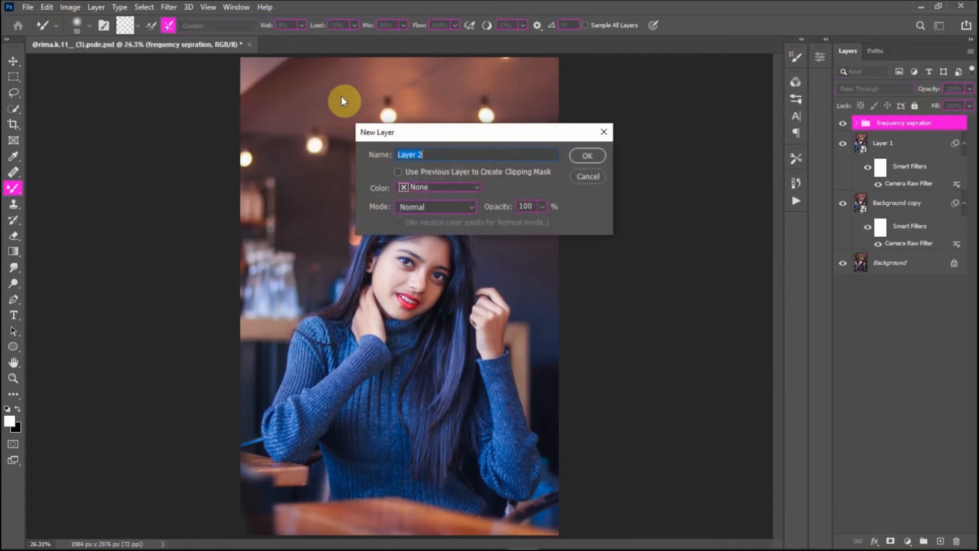
pyautogui.click(452, 207)
pyautogui.click(416, 378)
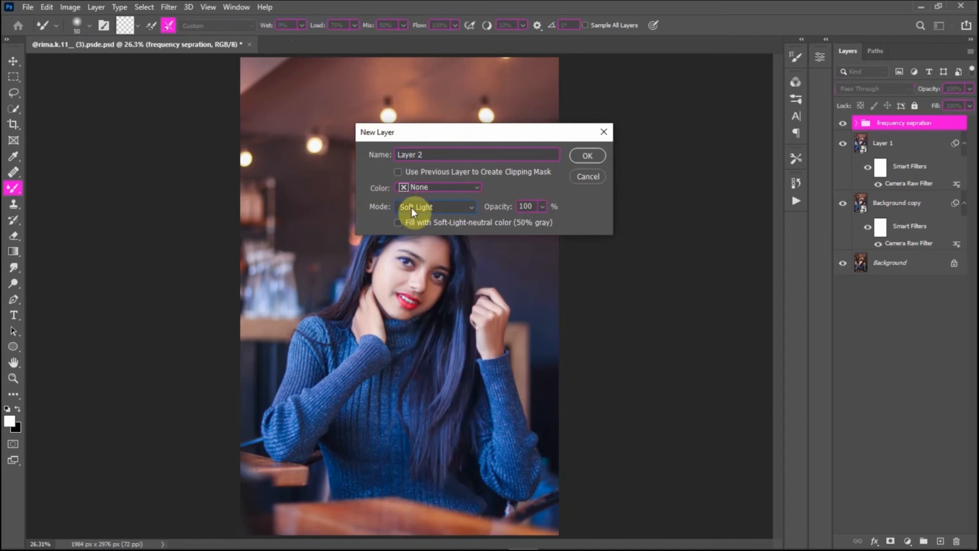
pyautogui.click(591, 155)
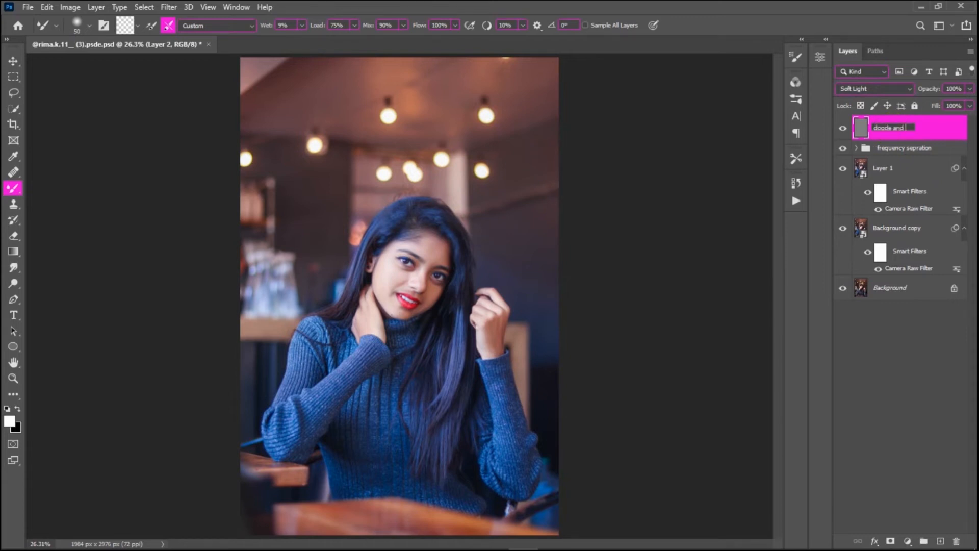
pyautogui.press('Return')
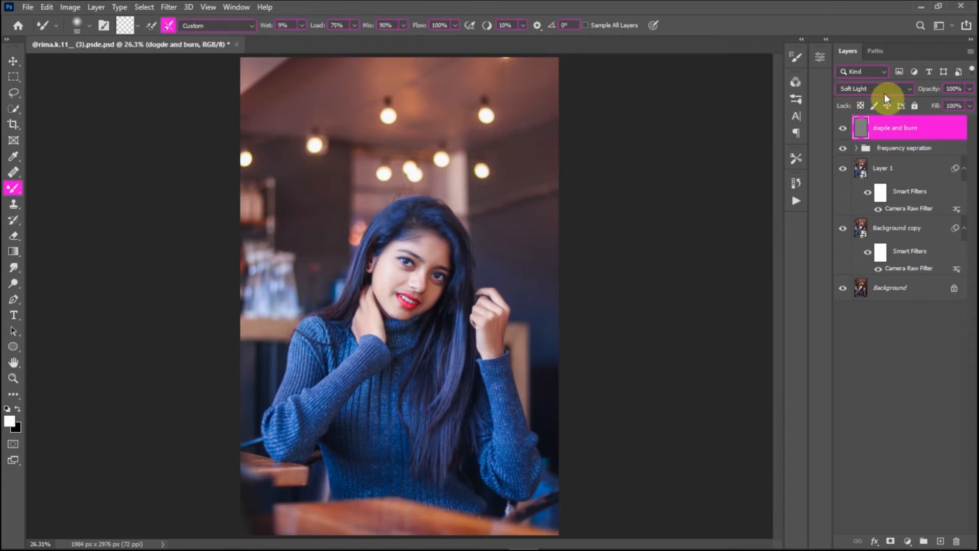
# Step: Switch to the Brush Tool, zoom into the face, and undo the layer rename
pyautogui.rightClick(13, 190)
pyautogui.click(44, 187)
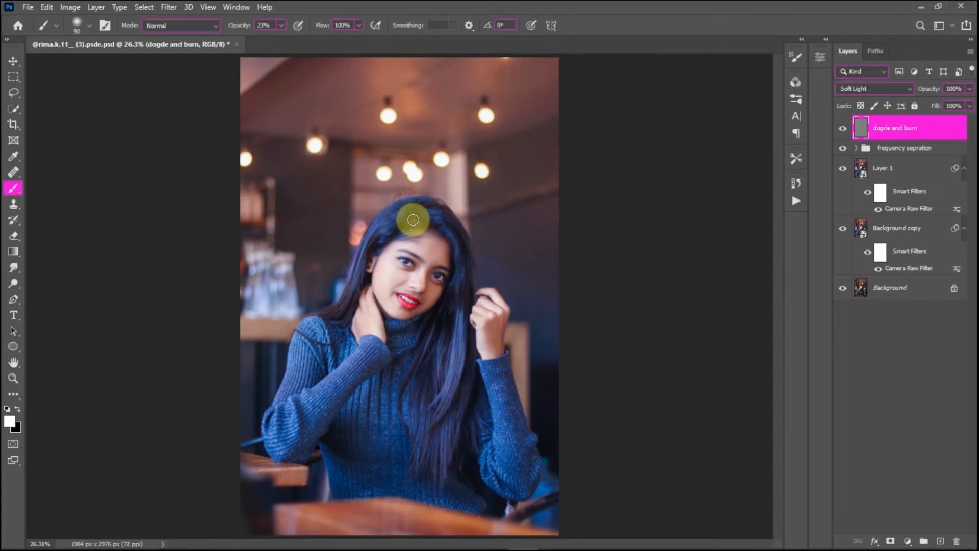
pyautogui.hotkey('ctrl', '+')
pyautogui.hotkey('ctrl', '+')
pyautogui.hotkey('ctrl', '+')
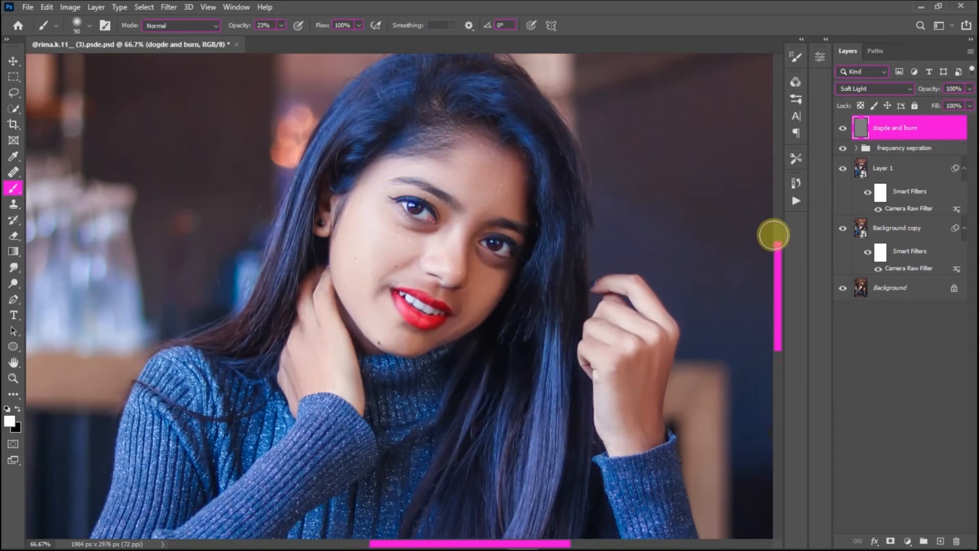
pyautogui.moveTo(779, 246); pyautogui.dragTo(774, 226)
pyautogui.hotkey('ctrl', '-')
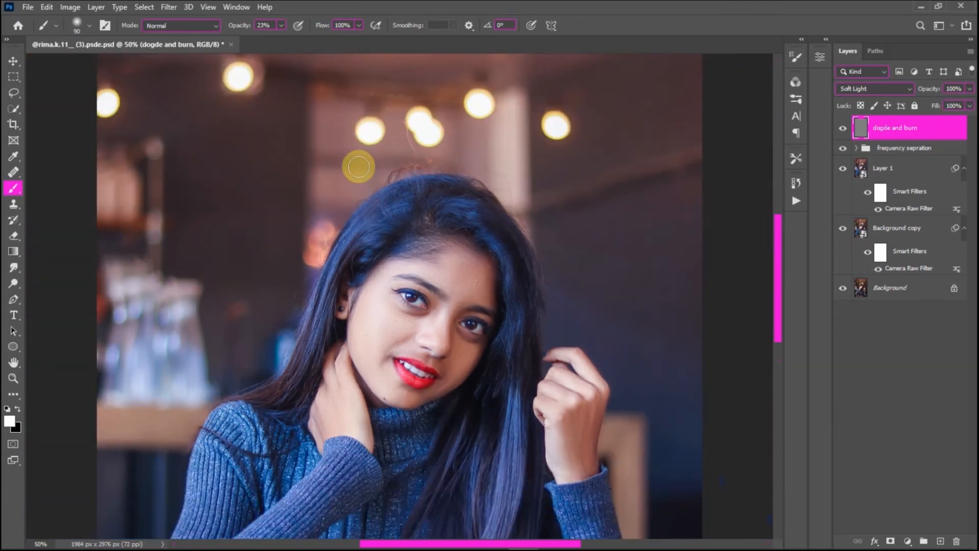
pyautogui.hotkey('ctrl', '+')
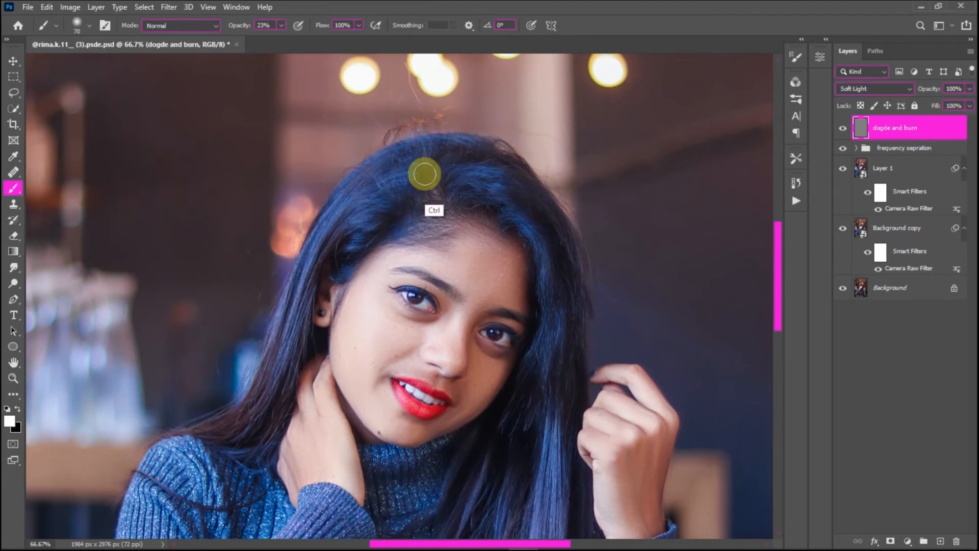
pyautogui.hotkey('ctrl', 'z')
# Step: Set brush opacity to 9% and dodge the hair with white strokes on the gray layer
pyautogui.click(281, 25)
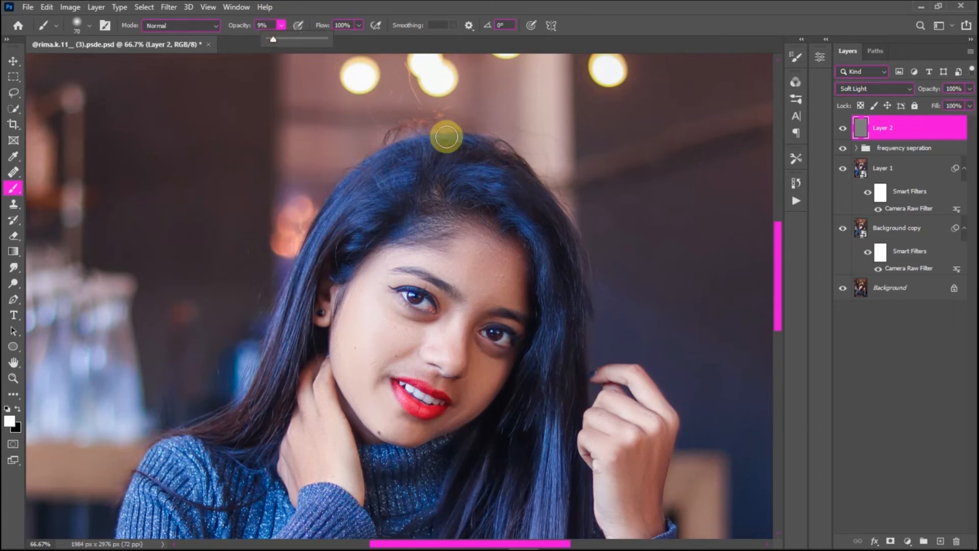
pyautogui.click(449, 135)
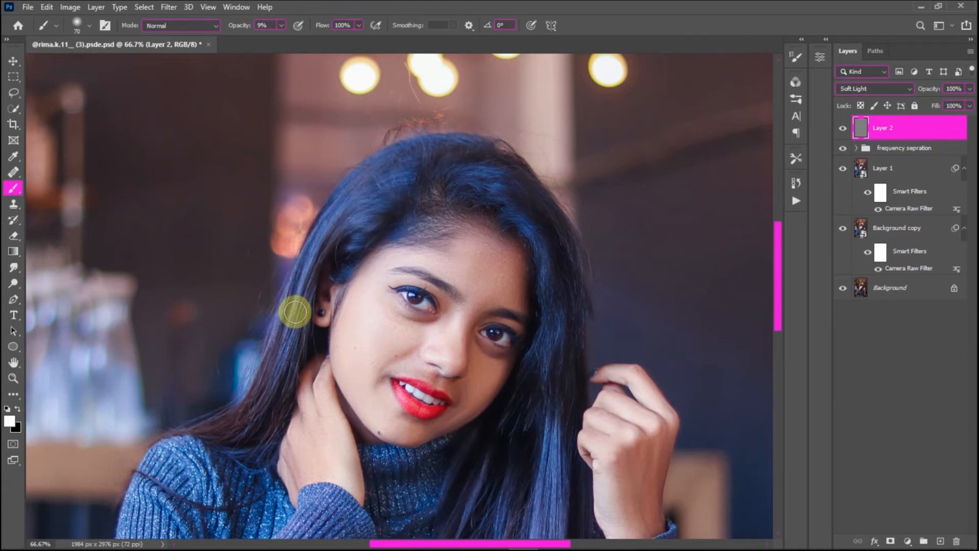
pyautogui.moveTo(454, 180)
pyautogui.mouseDown()
pyautogui.moveTo(494, 173)
pyautogui.moveTo(472, 179)
pyautogui.moveTo(503, 195)
pyautogui.moveTo(478, 185)
pyautogui.moveTo(498, 180)
pyautogui.moveTo(512, 222)
pyautogui.moveTo(536, 230)
pyautogui.moveTo(542, 244)
pyautogui.moveTo(550, 329)
pyautogui.moveTo(528, 289)
pyautogui.moveTo(563, 314)
pyautogui.moveTo(542, 361)
pyautogui.mouseUp()
pyautogui.moveTo(776, 240); pyautogui.dragTo(777, 278)
pyautogui.moveTo(551, 297)
pyautogui.mouseDown()
pyautogui.moveTo(544, 448)
pyautogui.moveTo(531, 453)
pyautogui.mouseUp()
pyautogui.moveTo(776, 258); pyautogui.dragTo(776, 232)
pyautogui.moveTo(448, 151)
pyautogui.mouseDown()
pyautogui.moveTo(497, 155)
pyautogui.moveTo(539, 179)
pyautogui.mouseUp()
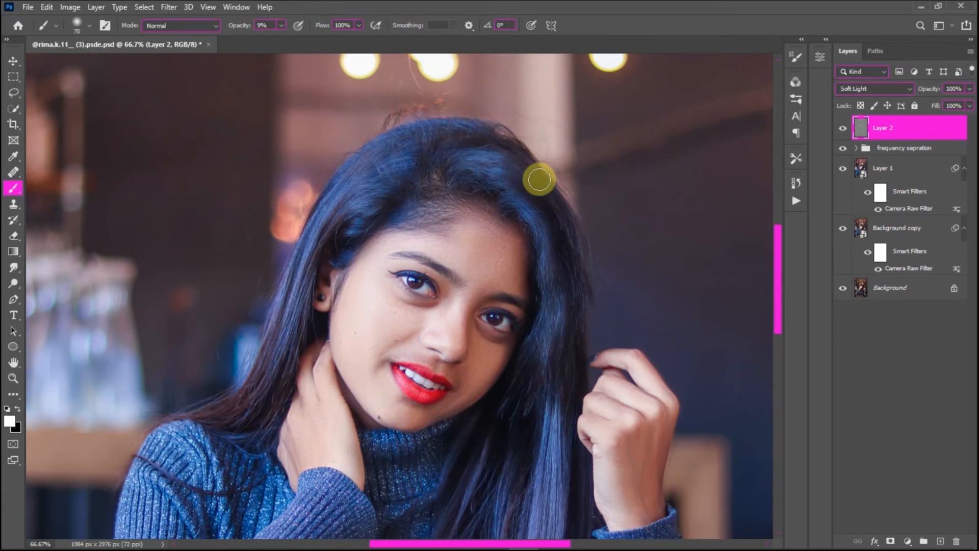
pyautogui.moveTo(452, 174); pyautogui.dragTo(395, 218)
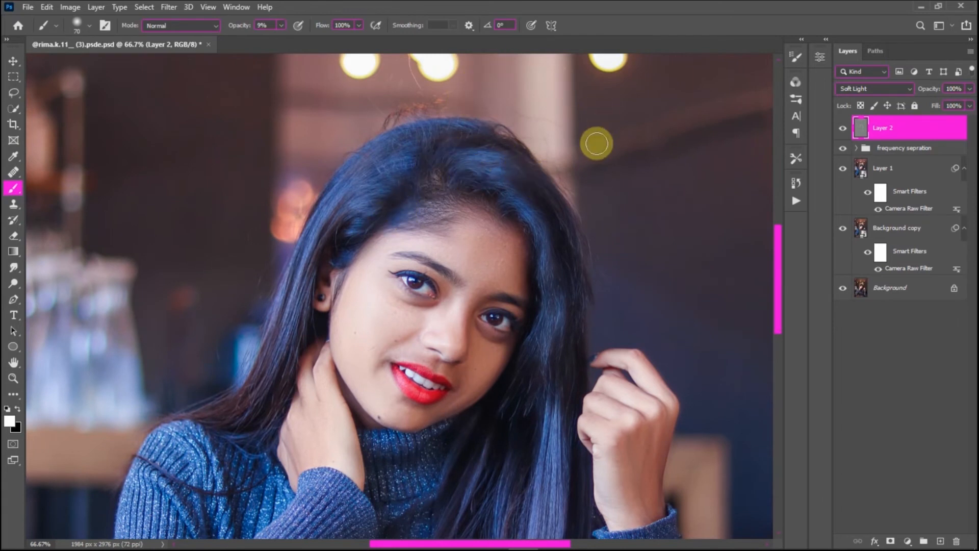
# Step: Switch to black and burn along the hair and face with strokes on the gray layer
pyautogui.press('x')
pyautogui.moveTo(459, 168)
pyautogui.mouseDown()
pyautogui.moveTo(438, 191)
pyautogui.moveTo(471, 181)
pyautogui.moveTo(438, 177)
pyautogui.moveTo(501, 200)
pyautogui.moveTo(522, 223)
pyautogui.moveTo(537, 335)
pyautogui.mouseUp()
pyautogui.moveTo(460, 189)
pyautogui.mouseDown()
pyautogui.moveTo(493, 200)
pyautogui.moveTo(496, 135)
pyautogui.moveTo(528, 153)
pyautogui.moveTo(556, 201)
pyautogui.moveTo(577, 290)
pyautogui.mouseUp()
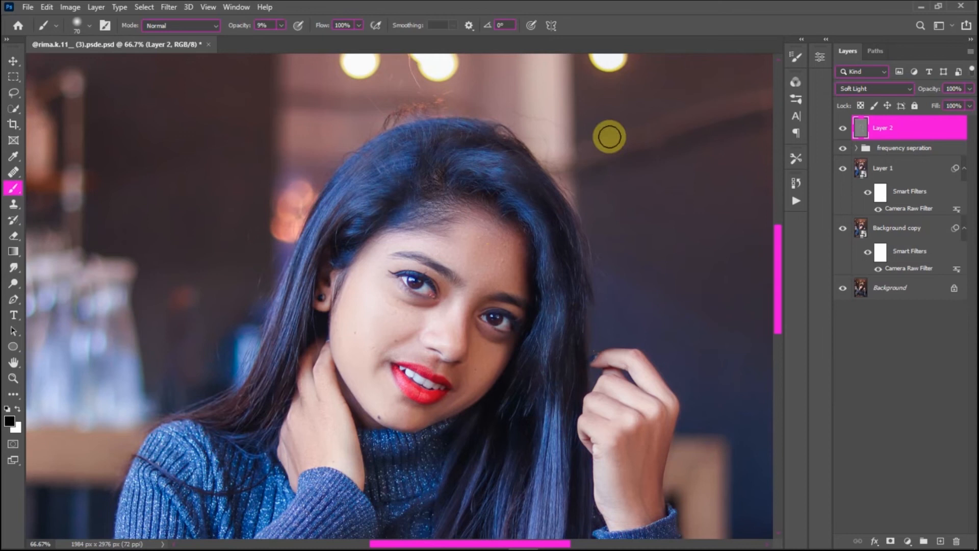
pyautogui.moveTo(780, 234); pyautogui.dragTo(771, 288)
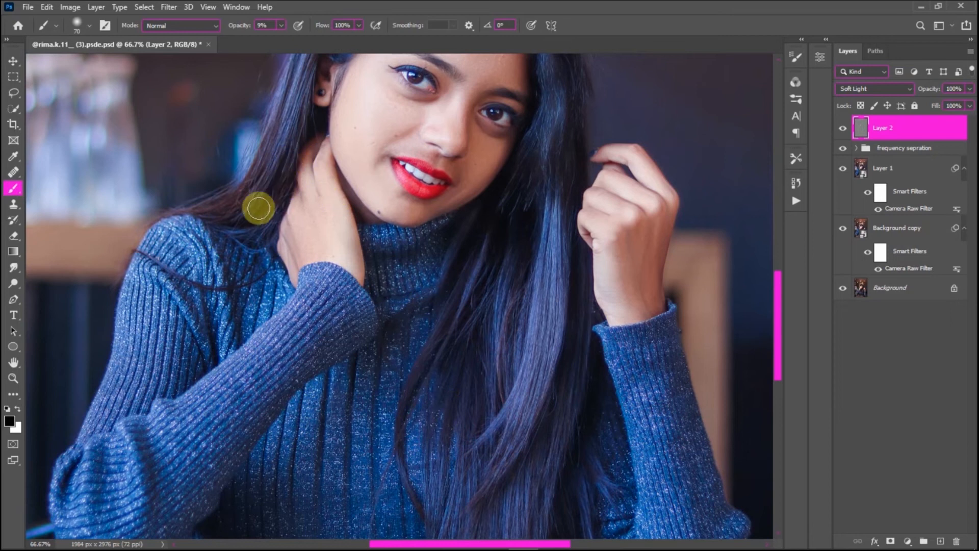
pyautogui.moveTo(773, 265); pyautogui.dragTo(773, 214)
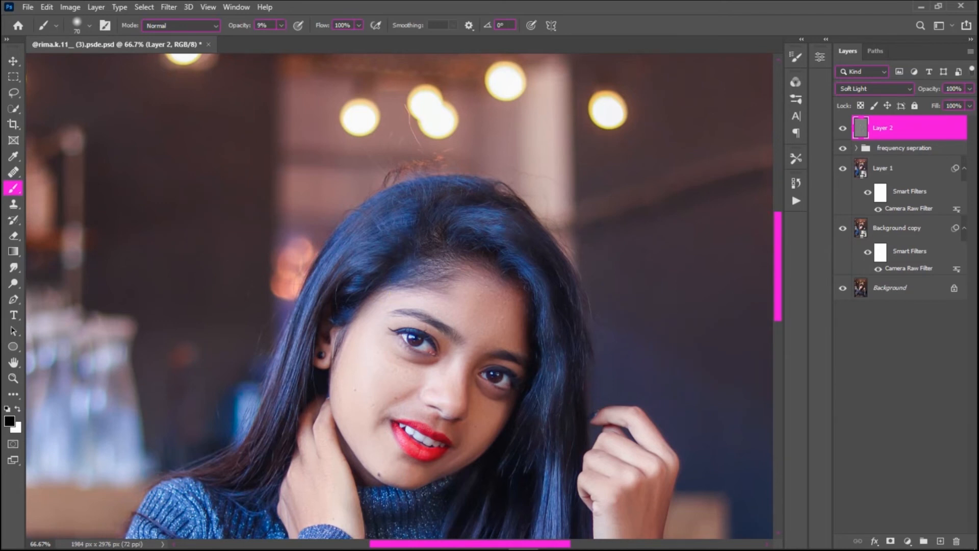
# Step: Fit the image on screen and toggle the gray layer and Background visibility to compare the dodge and burn
pyautogui.hotkey('ctrl', '0')
pyautogui.click(842, 132)
pyautogui.click(842, 132)
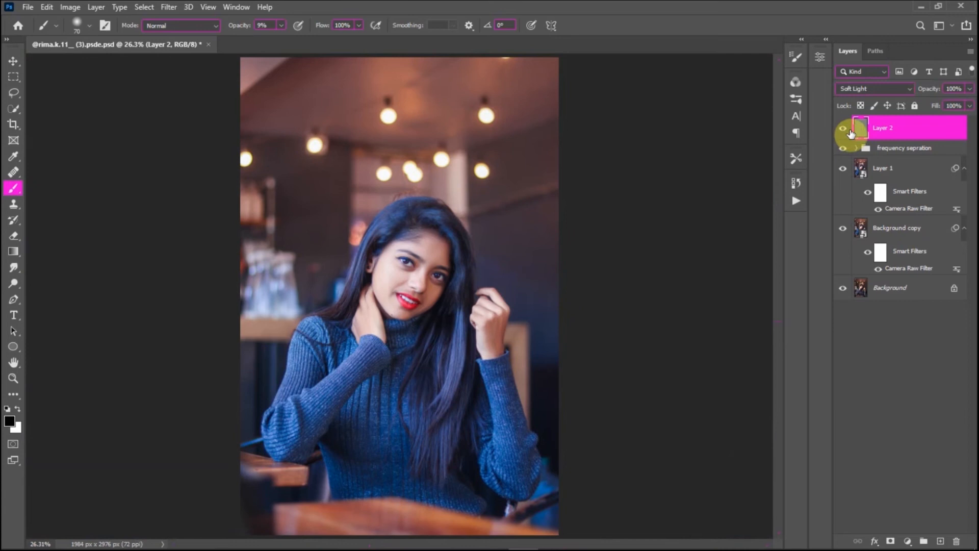
pyautogui.keyDown('alt'); pyautogui.click(842, 288); pyautogui.keyUp('alt')
pyautogui.keyDown('alt'); pyautogui.click(844, 289); pyautogui.keyUp('alt')
pyautogui.keyDown('alt'); pyautogui.click(843, 290); pyautogui.keyUp('alt')
pyautogui.keyDown('alt'); pyautogui.click(844, 289); pyautogui.keyUp('alt')
pyautogui.keyDown('alt'); pyautogui.click(844, 290); pyautogui.keyUp('alt')
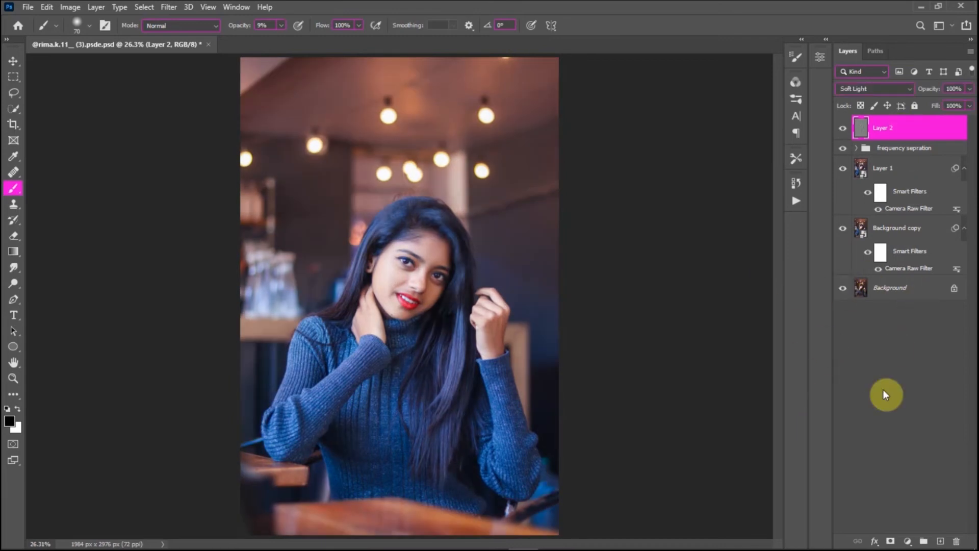
# Step: Add an Exposure adjustment layer above the dodge and burn layer
pyautogui.click(940, 541)
pyautogui.moveTo(933, 130); pyautogui.dragTo(956, 540)
pyautogui.click(908, 540)
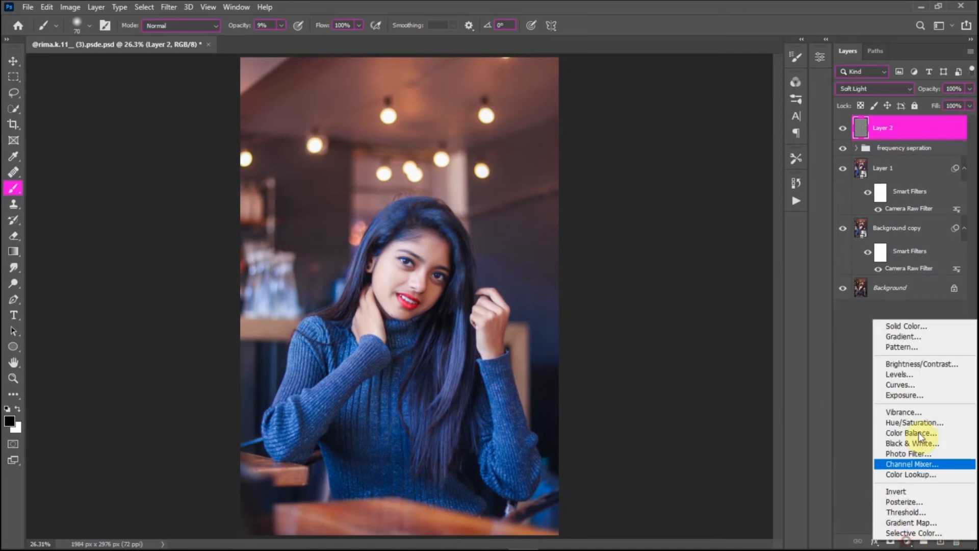
pyautogui.click(904, 395)
pyautogui.moveTo(732, 120); pyautogui.dragTo(742, 119)
pyautogui.click(786, 53)
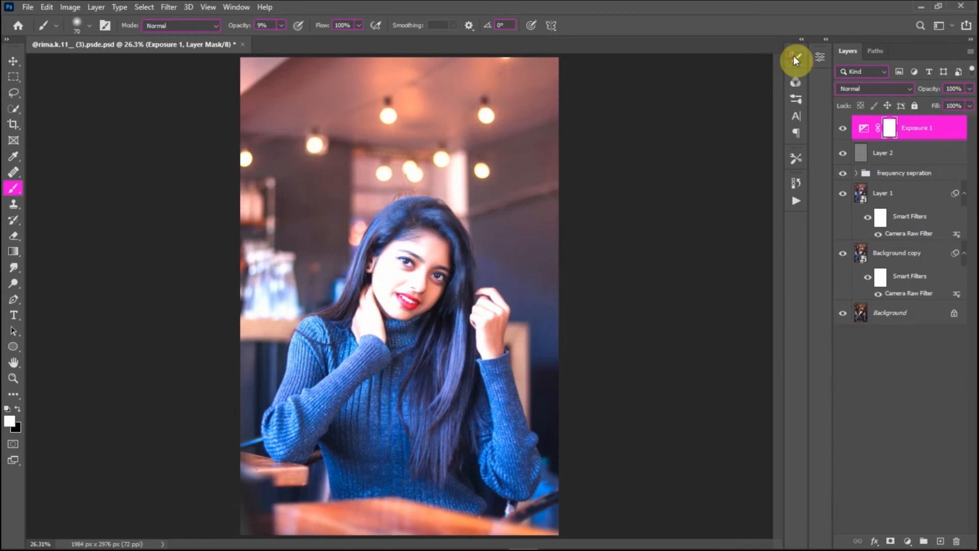
# Step: Invert the Exposure mask and paint it at 19% opacity over the top of the hair with a 300 px brush
pyautogui.hotkey('ctrl', 'i')
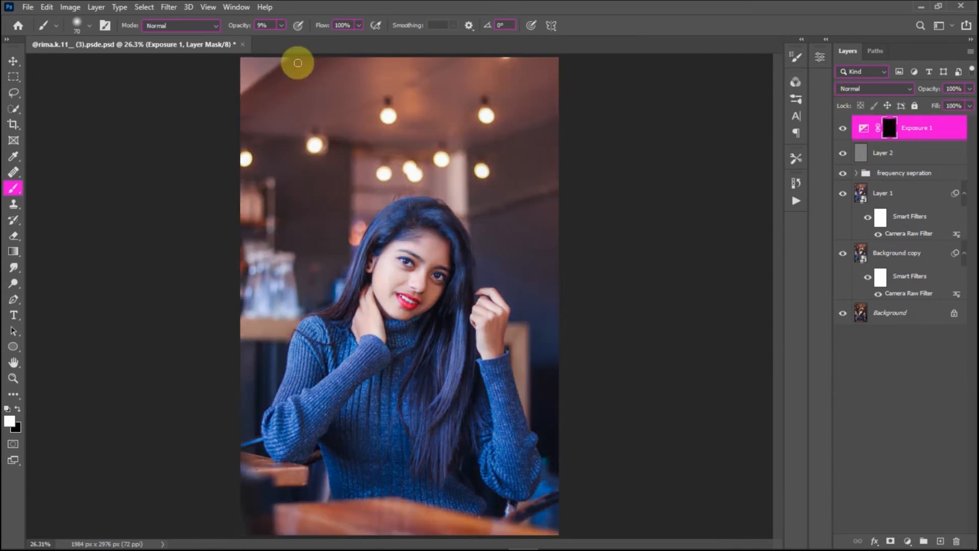
pyautogui.click(281, 25)
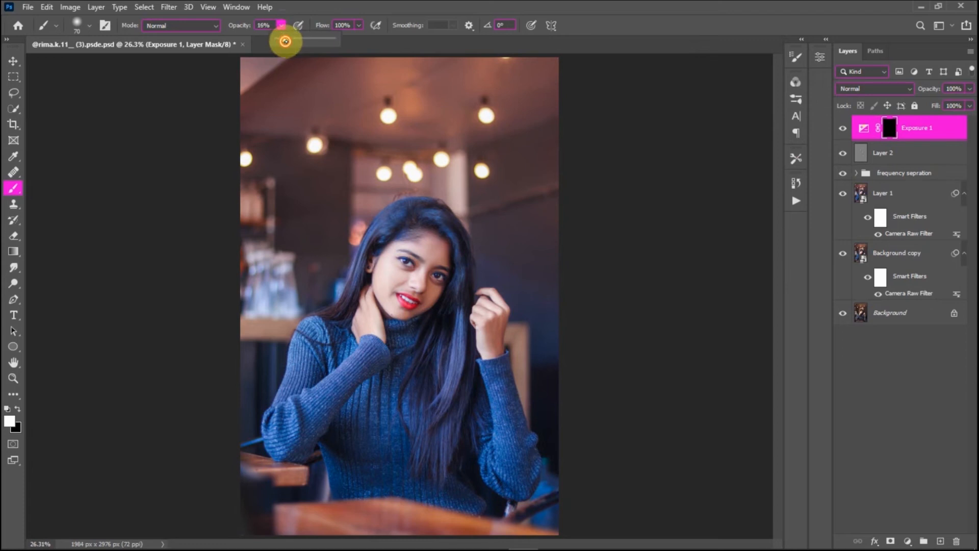
pyautogui.click(456, 155)
pyautogui.press(']')
pyautogui.press(']')
pyautogui.press(']')
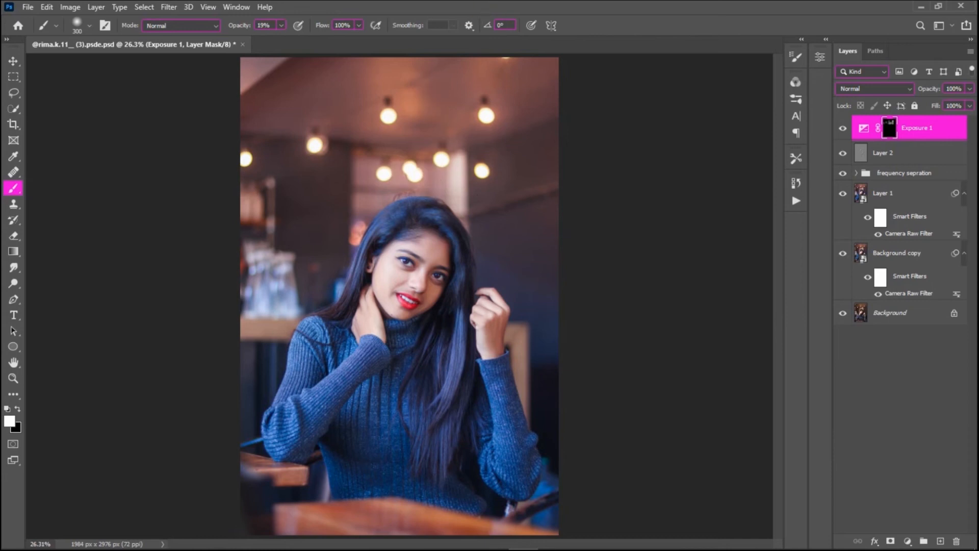
# Step: Toggle the Exposure layer's visibility to compare its effect on the hair
pyautogui.click(844, 128)
pyautogui.click(845, 128)
pyautogui.click(844, 130)
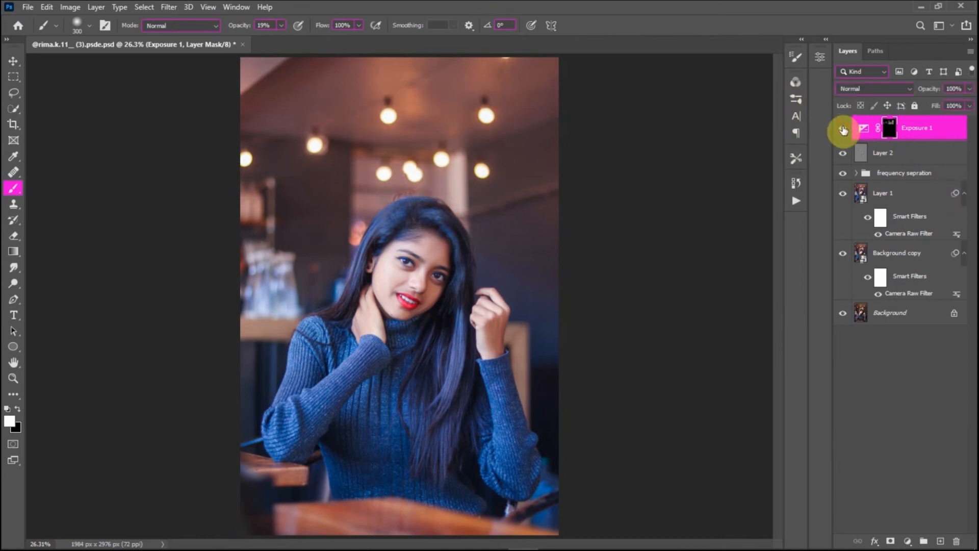
pyautogui.click(843, 130)
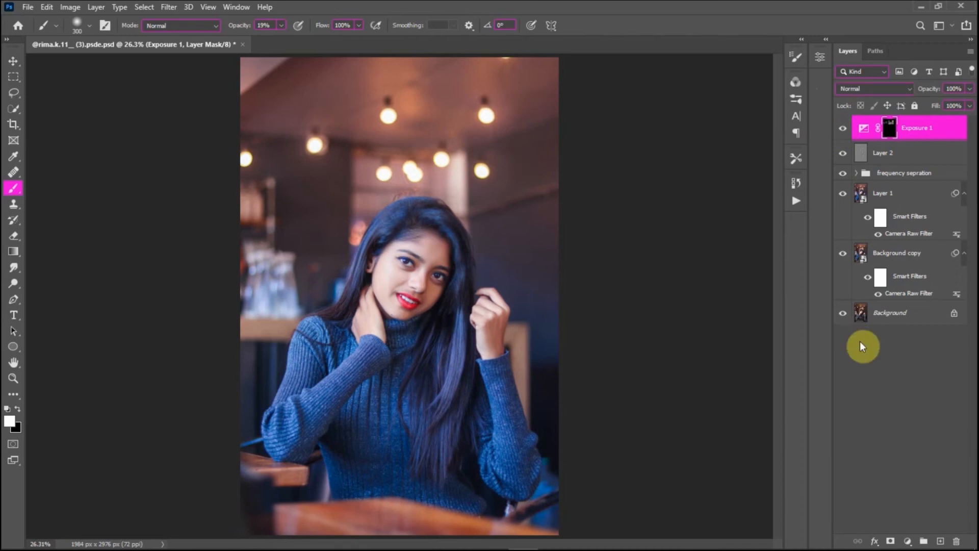
# Step: Stamp all visible layers into a new merged layer on top
pyautogui.click(844, 316)
pyautogui.keyDown('alt'); pyautogui.click(841, 314); pyautogui.keyUp('alt')
pyautogui.hotkey('ctrl', 'alt', 'shift', 'e')
pyautogui.press('x')
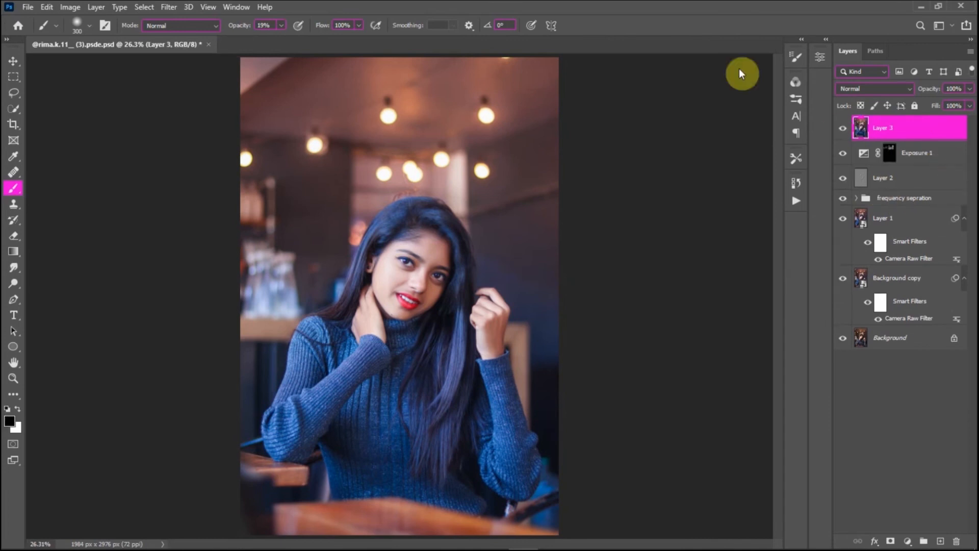
# Step: Open the Camera Raw Filter on the merged layer
pyautogui.click(170, 7)
pyautogui.click(167, 7)
pyautogui.click(168, 7)
pyautogui.click(210, 110)
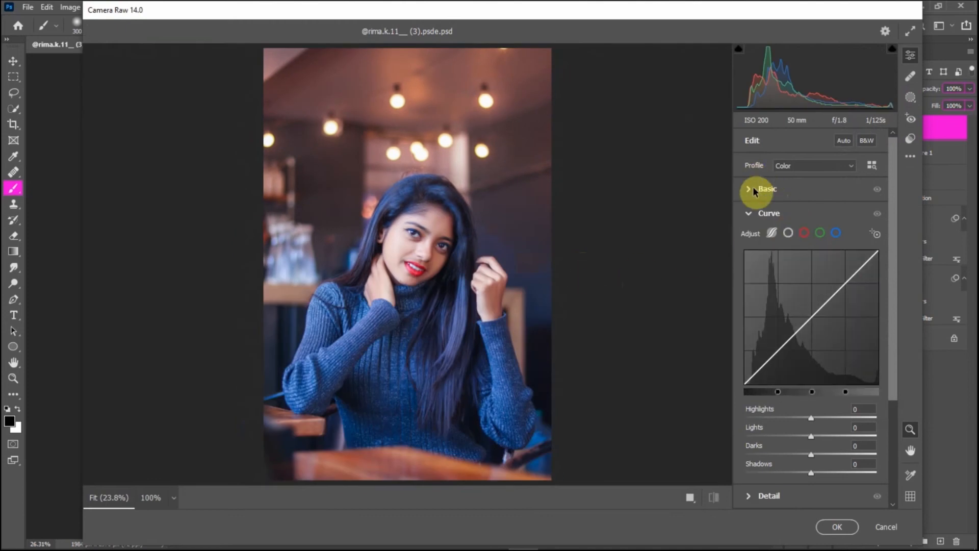
# Step: Set Basic Exposure +0.05, Contrast +11, Highlights -5, Whites -7, Blacks -7, Clarity +5 and Vibrance +10
pyautogui.click(747, 190)
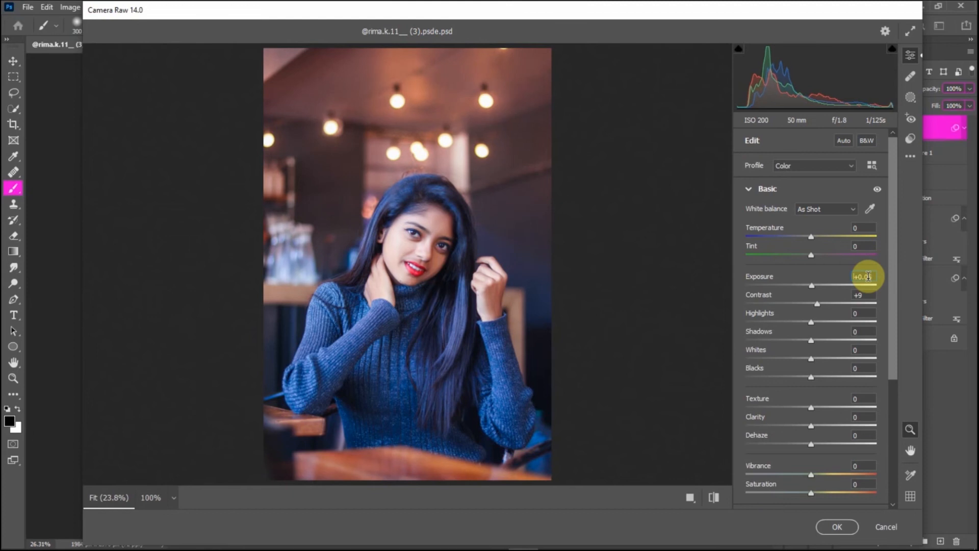
pyautogui.click(868, 277)
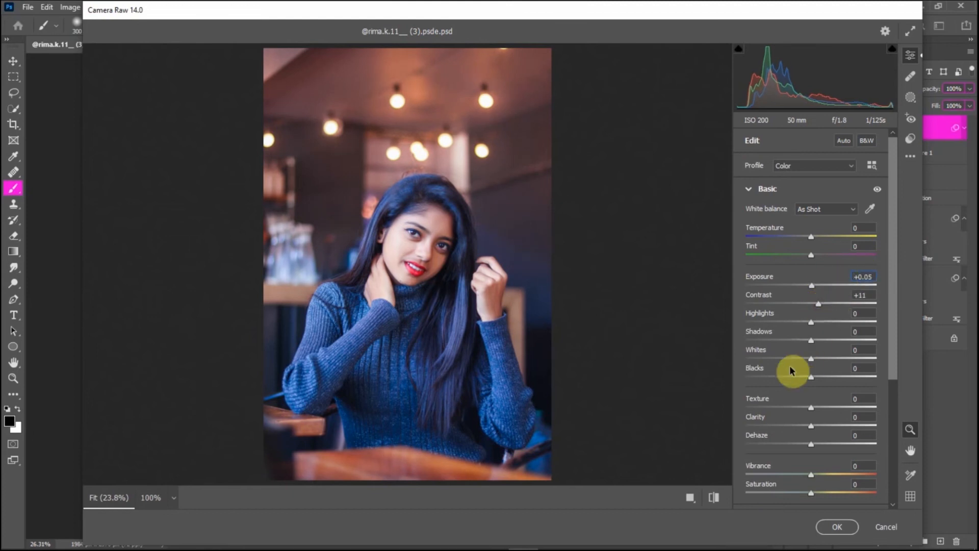
pyautogui.moveTo(811, 322); pyautogui.dragTo(809, 321)
pyautogui.moveTo(809, 357); pyautogui.dragTo(808, 359)
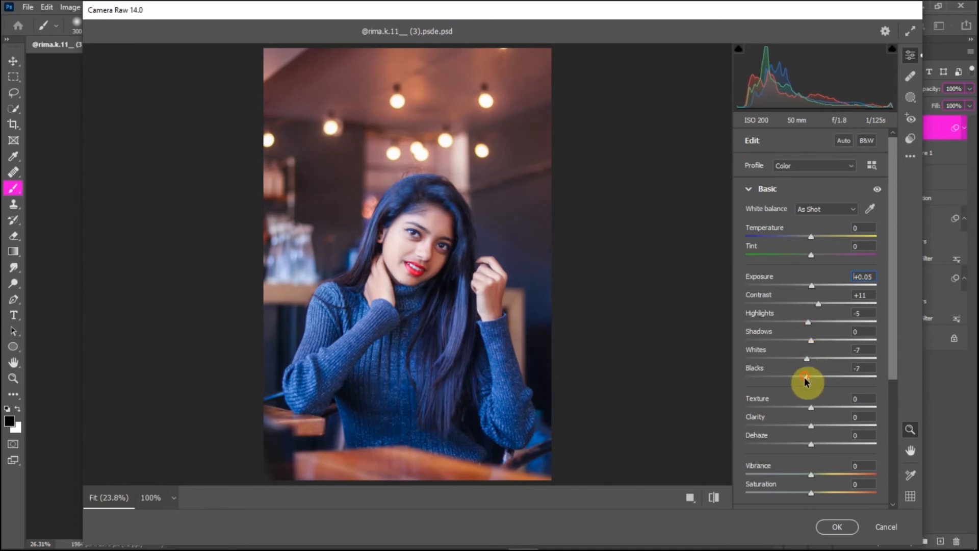
pyautogui.moveTo(812, 430); pyautogui.dragTo(815, 429)
pyautogui.moveTo(814, 474); pyautogui.dragTo(821, 476)
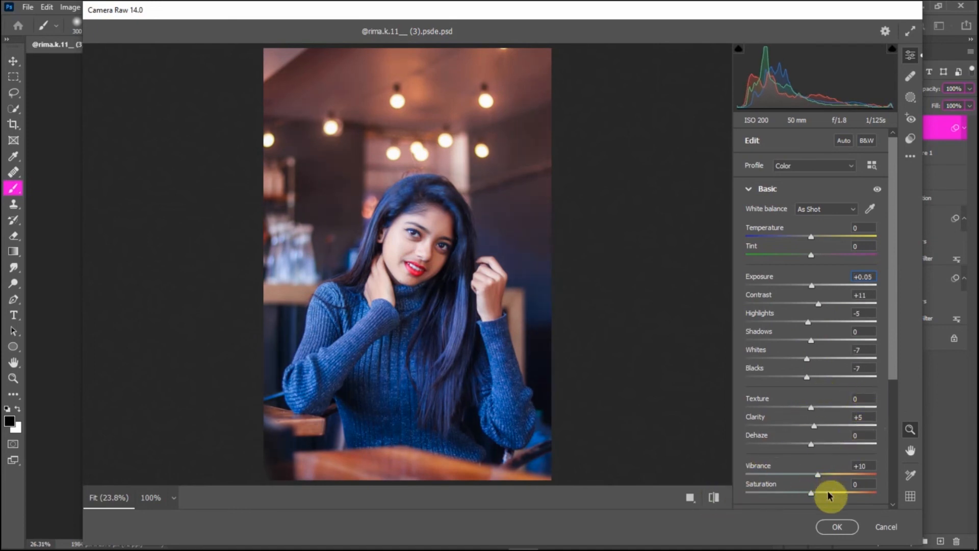
pyautogui.click(845, 528)
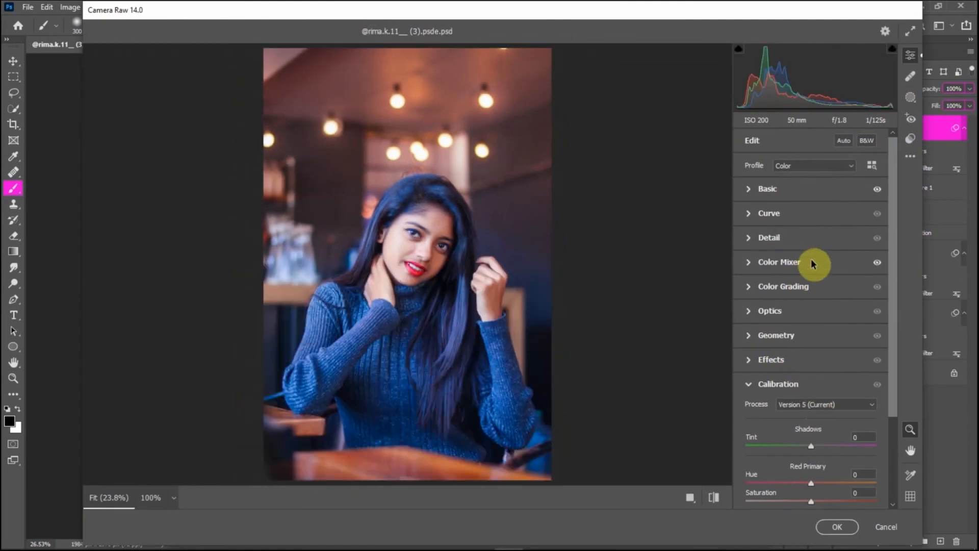
# Step: Raise the Oranges saturation to +23 in the Color Mixer
pyautogui.click(748, 265)
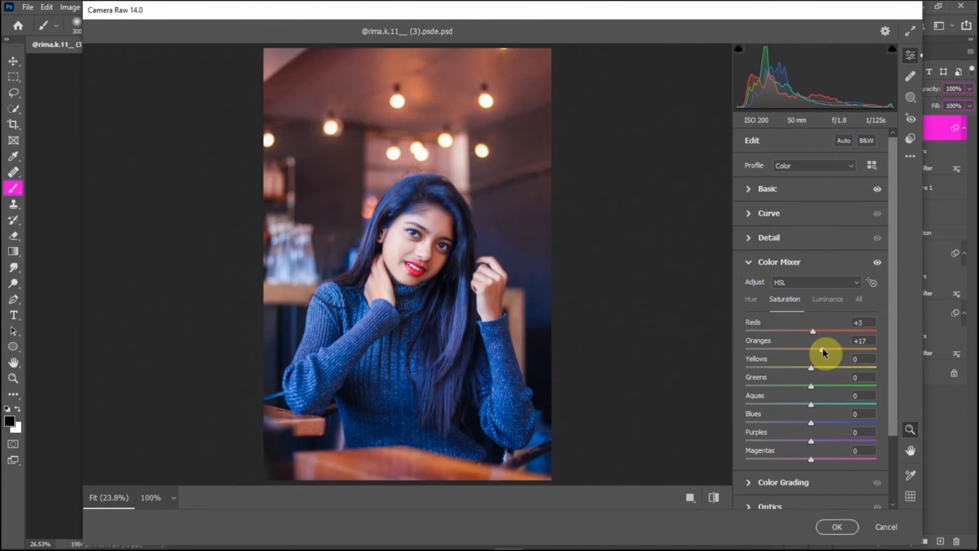
pyautogui.click(822, 349)
pyautogui.moveTo(819, 352); pyautogui.dragTo(830, 352)
pyautogui.moveTo(828, 349); pyautogui.dragTo(826, 350)
# Step: Set the Calibration Red Primary hue to +12 and saturation to +8
pyautogui.scroll(-2, 806, 409)
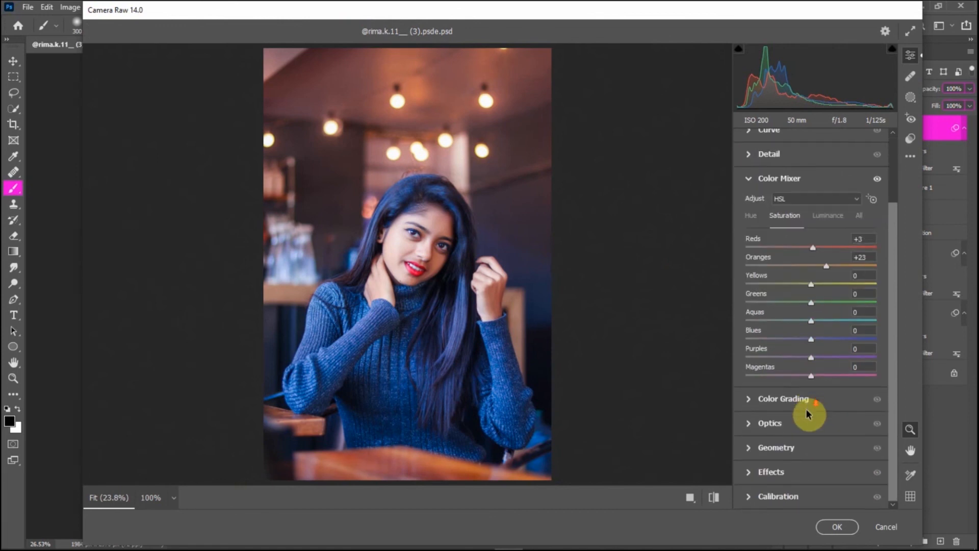
pyautogui.click(748, 498)
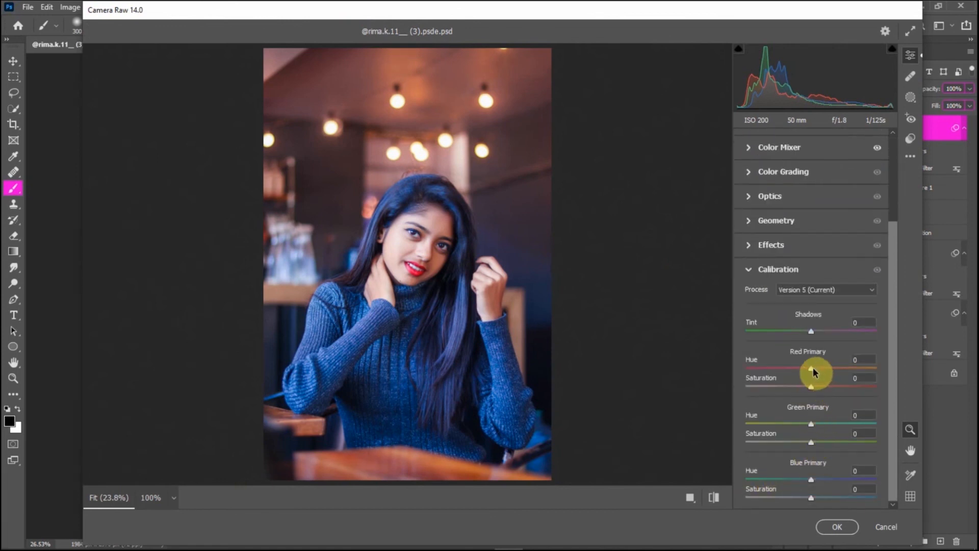
pyautogui.moveTo(812, 368); pyautogui.dragTo(814, 391)
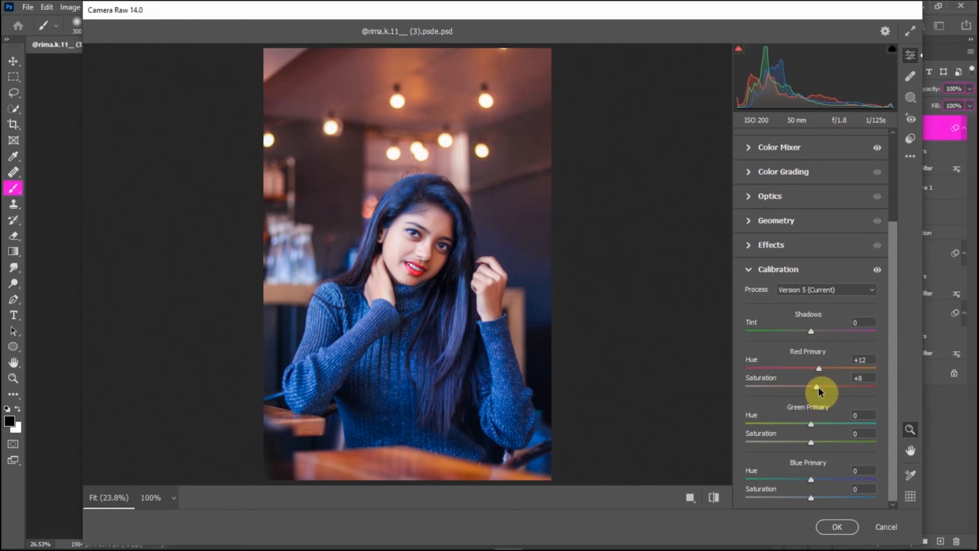
# Step: Set the Calibration Green Primary hue to -6 and saturation to +7, and Blue Primary hue to +11 and saturation to +11
pyautogui.moveTo(811, 421); pyautogui.dragTo(815, 480)
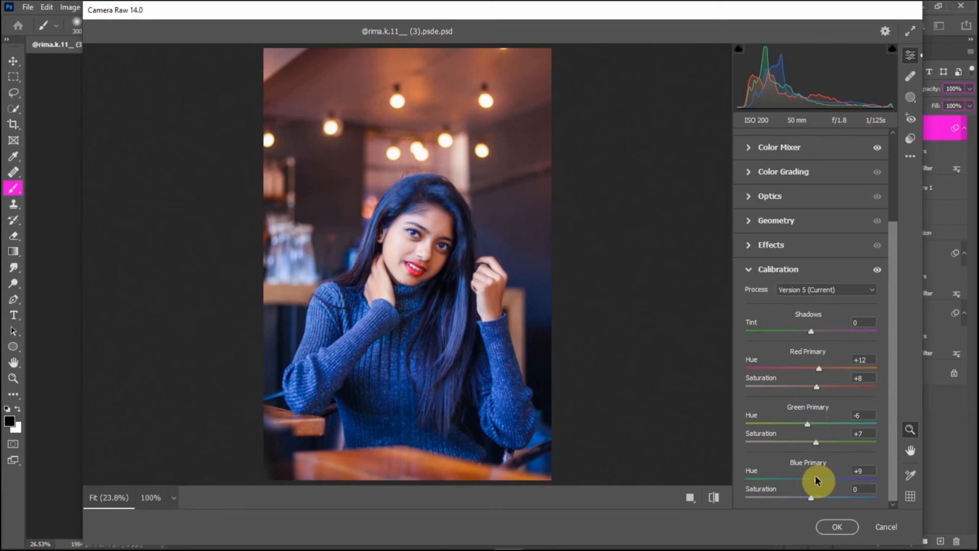
pyautogui.moveTo(814, 499); pyautogui.dragTo(818, 500)
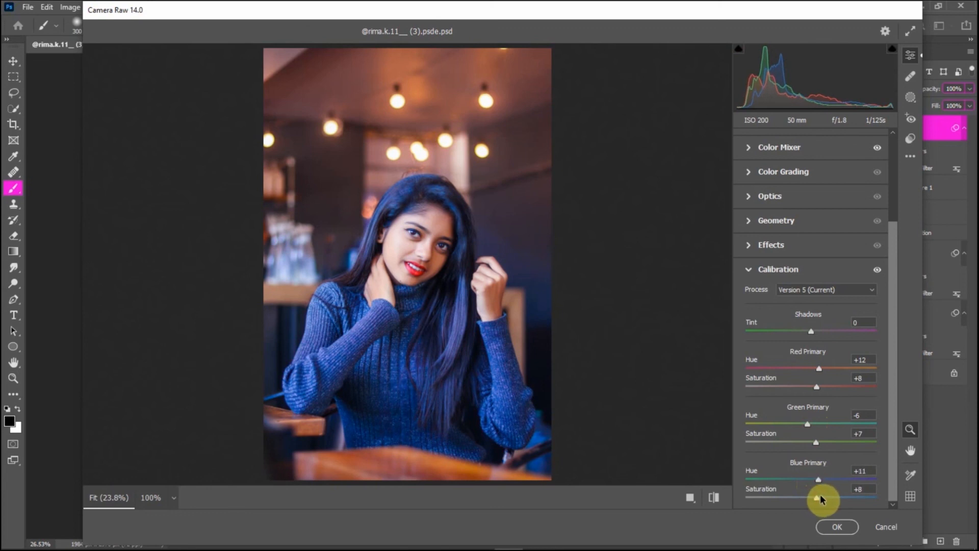
pyautogui.moveTo(820, 496); pyautogui.dragTo(823, 496)
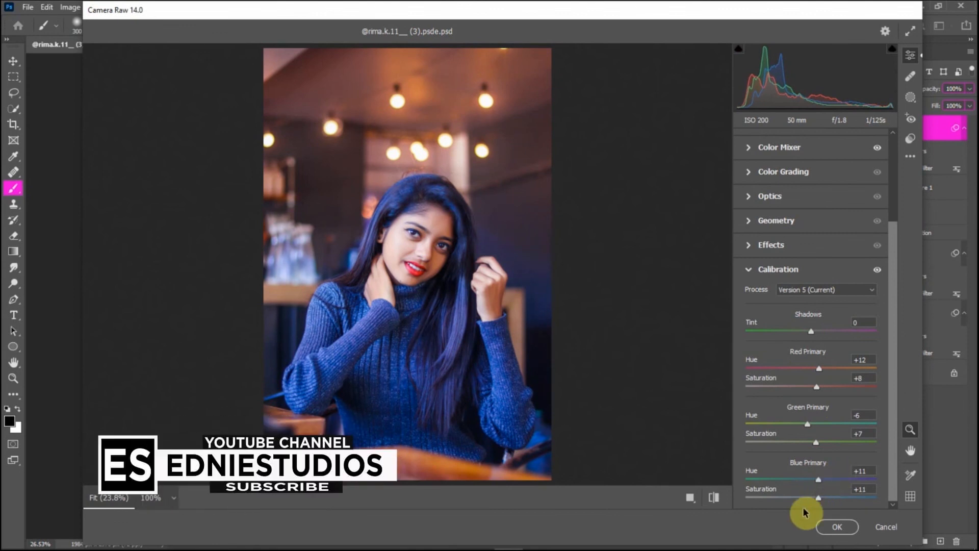
# Step: Compare the before and after views, then apply the Camera Raw Filter
pyautogui.click(712, 498)
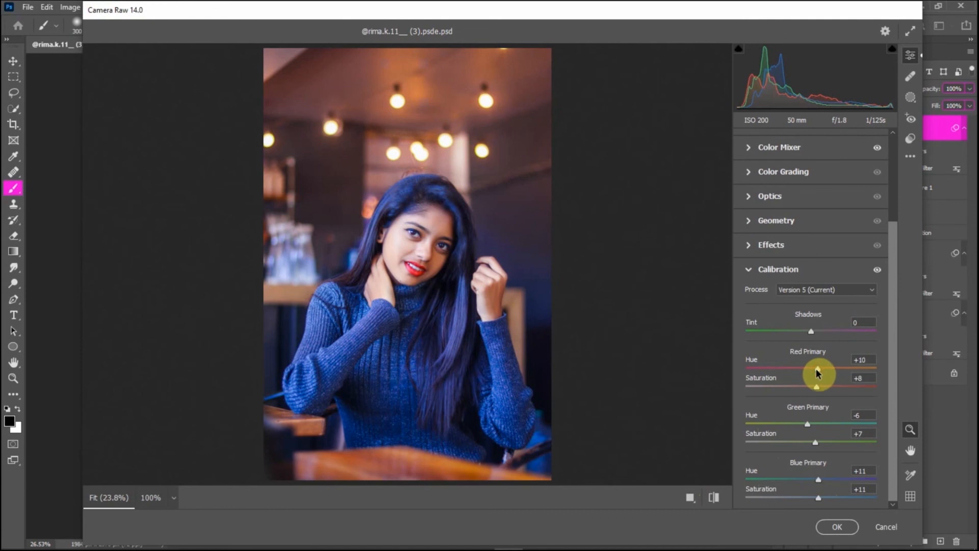
pyautogui.click(844, 523)
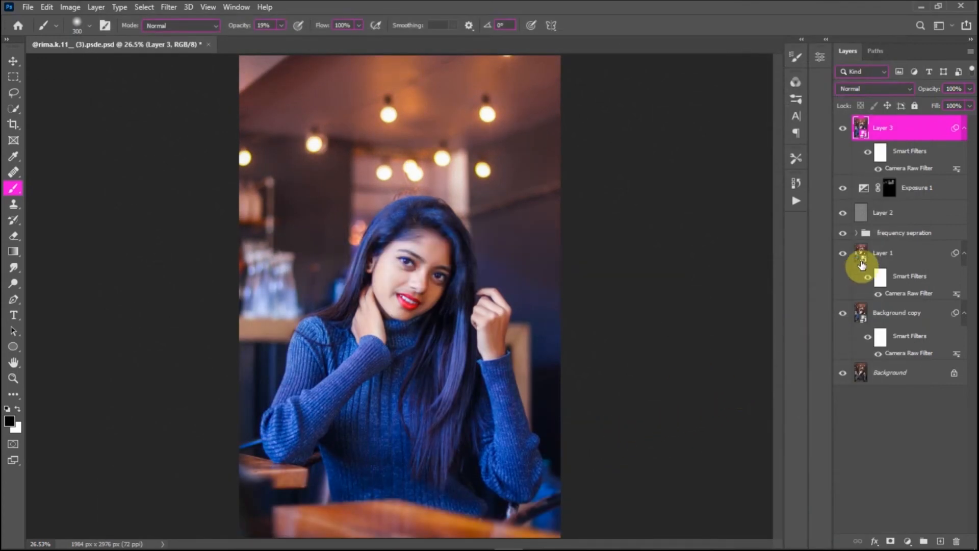
# Step: Toggle the visibility of Layer 3 and the Background layer to compare the final grade with the original
pyautogui.click(843, 129)
pyautogui.click(844, 129)
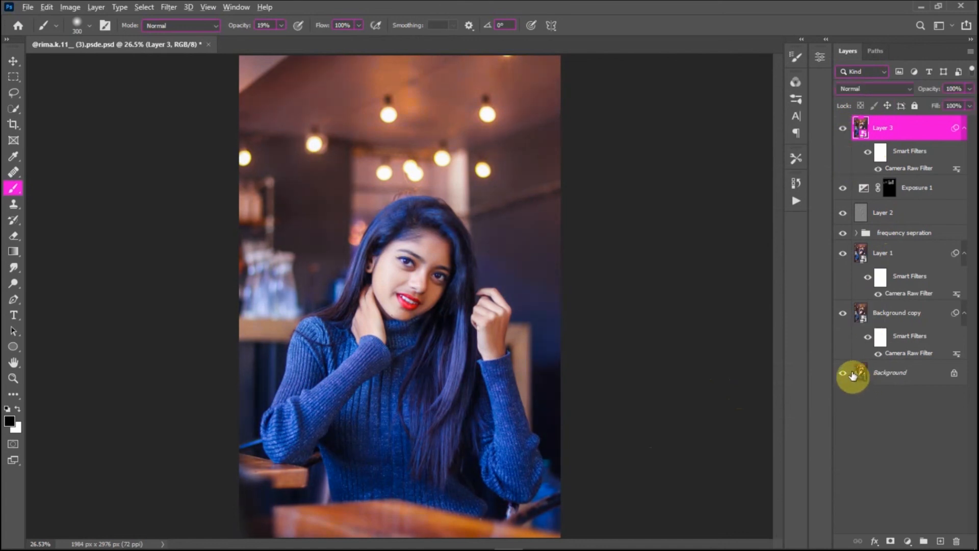
pyautogui.keyDown('alt'); pyautogui.click(844, 376); pyautogui.keyUp('alt')
pyautogui.keyDown('alt'); pyautogui.click(843, 375); pyautogui.keyUp('alt')
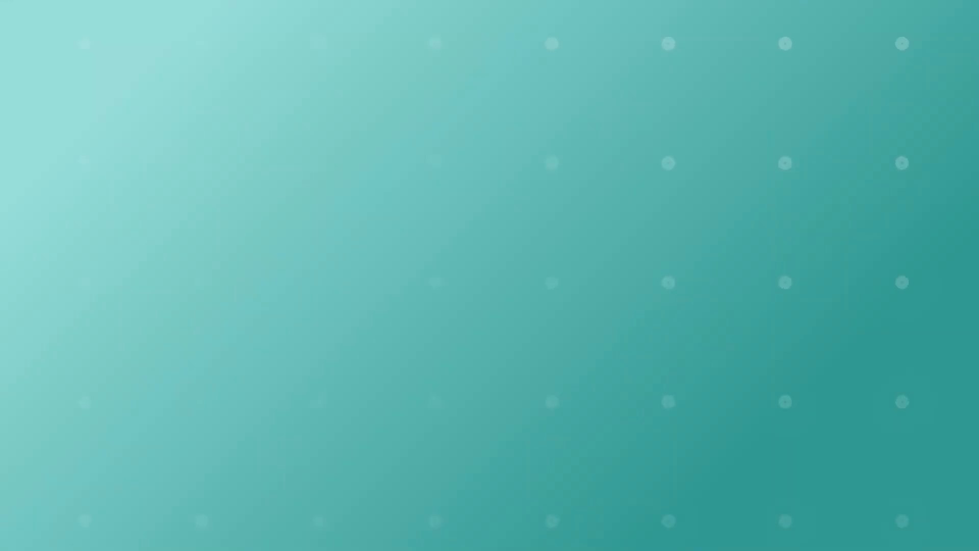